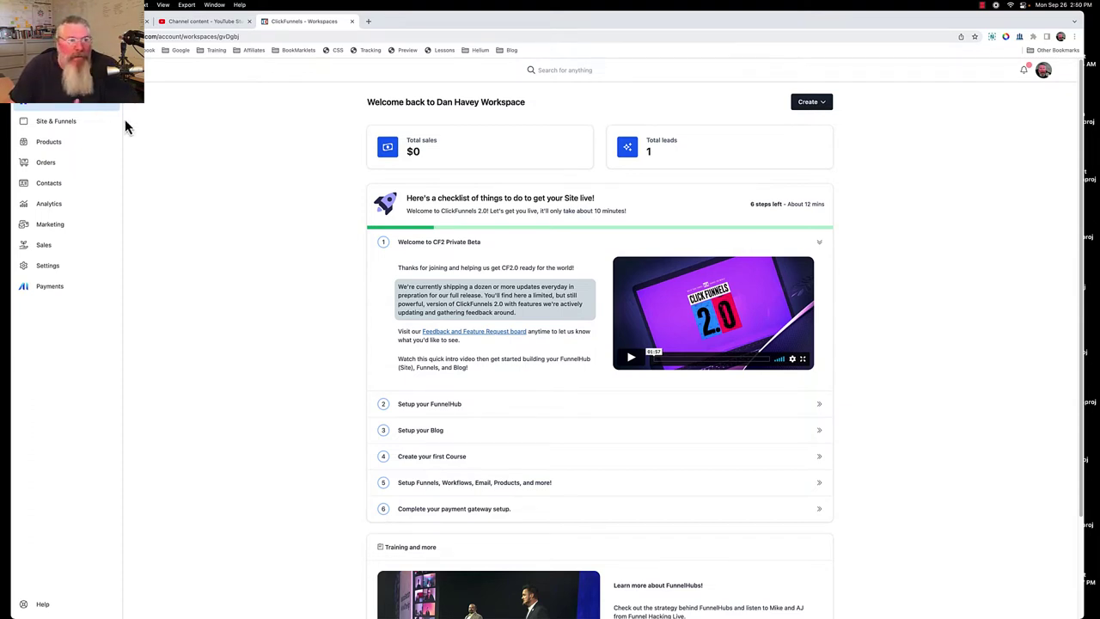
Step: Show the CF Ninja Hacks Home Page site overview and its more-actions menu
click(55, 120)
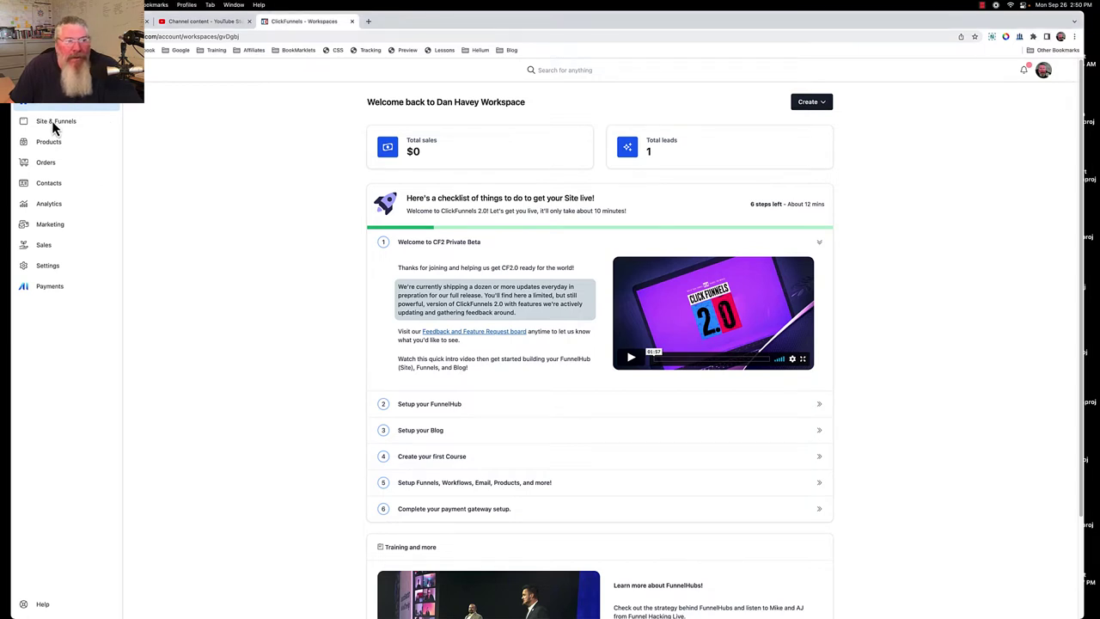
click(43, 127)
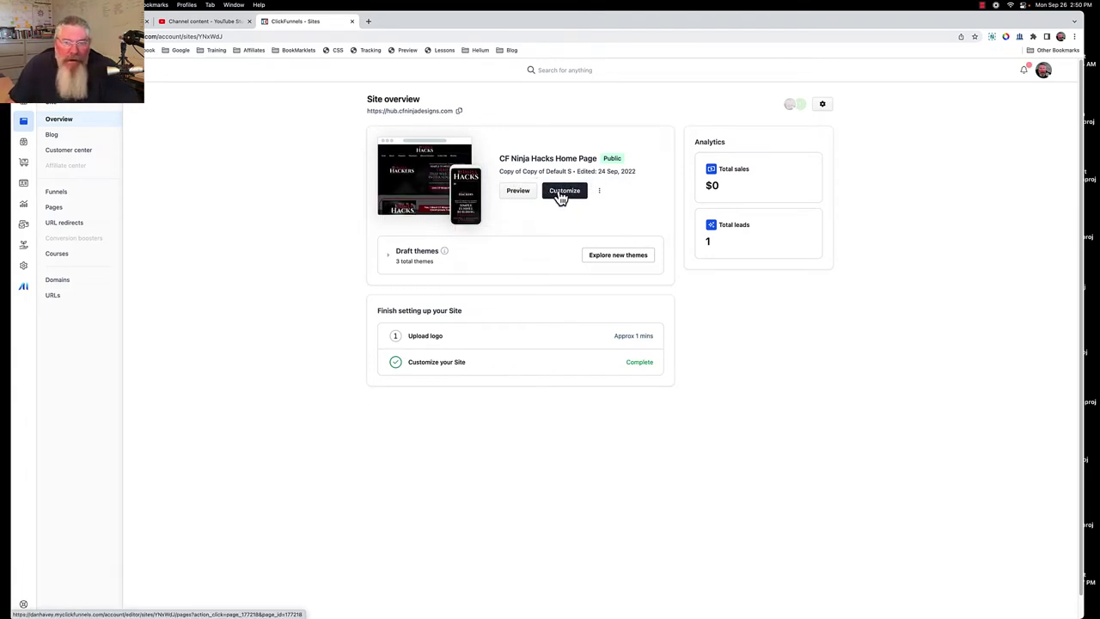
click(599, 194)
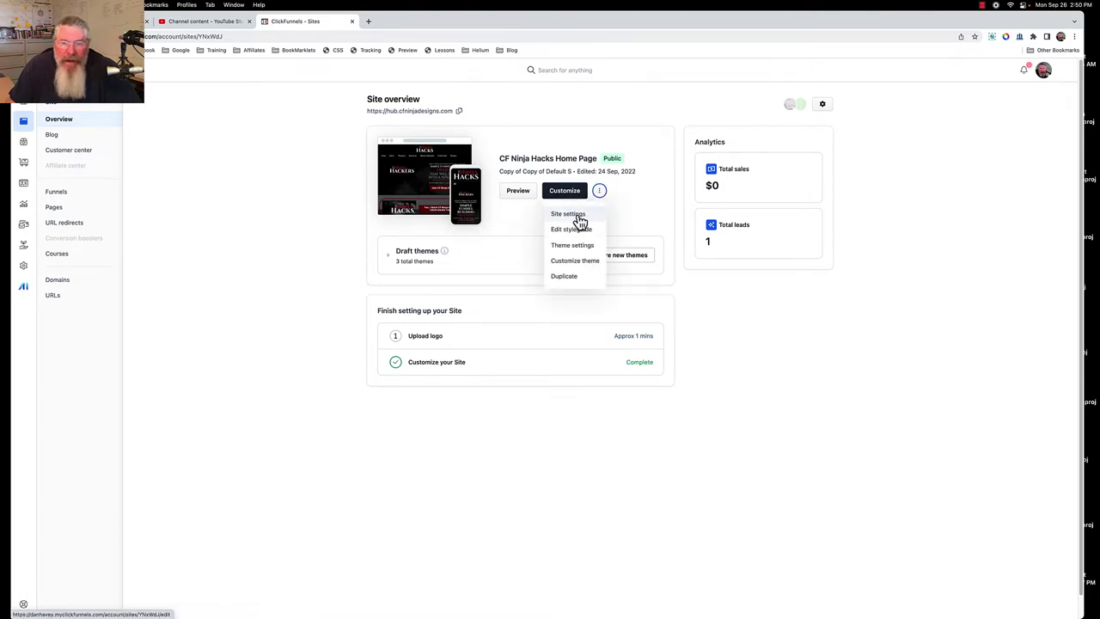
Step: Open Site settings and review the CF 2.0 Ninja Hacks title and hub.cfninjadesigns.com domain
click(580, 222)
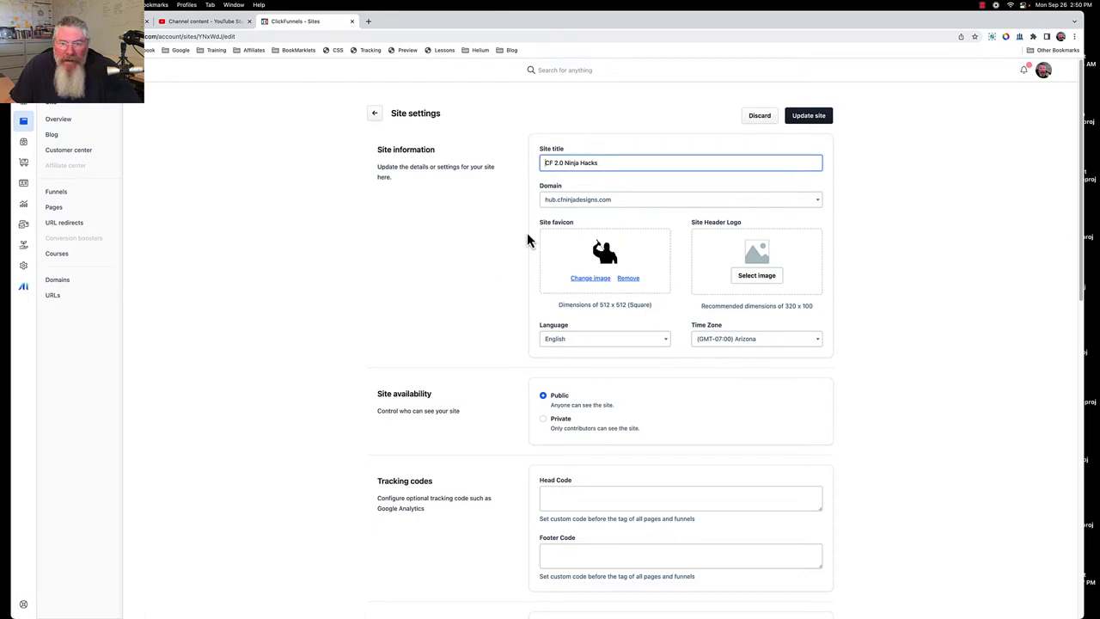
scroll(512, 266, down, 10)
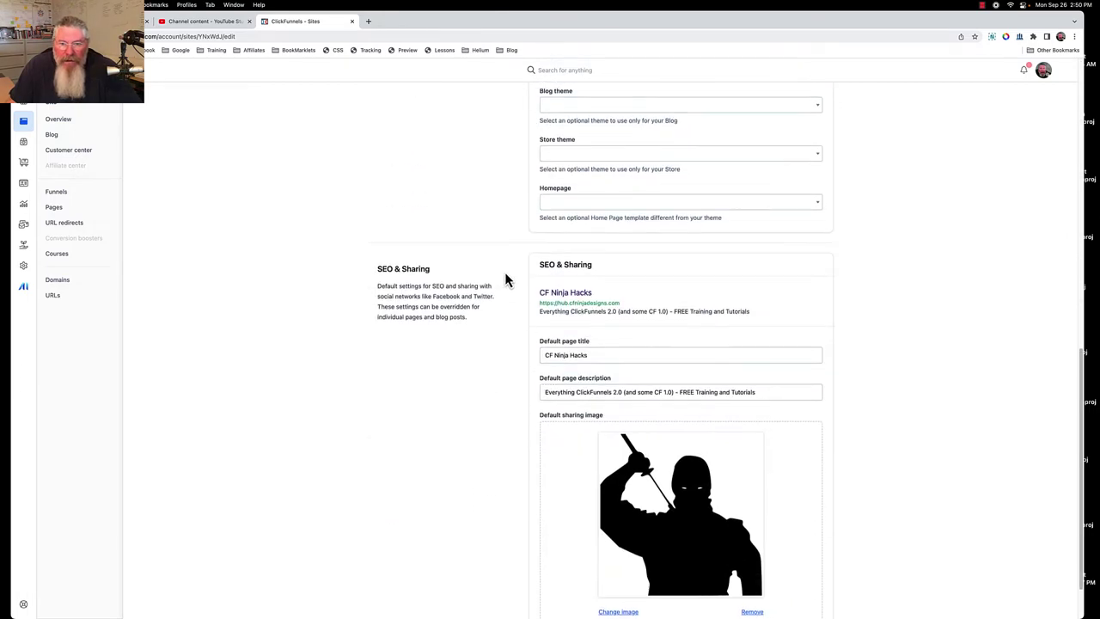
scroll(505, 272, up, 10)
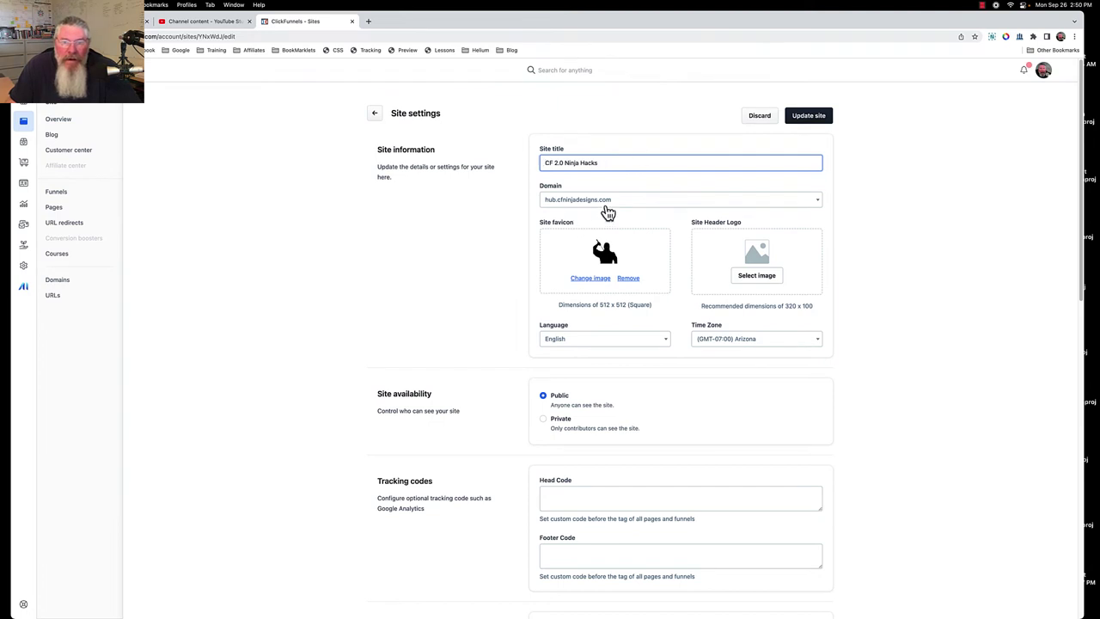
click(637, 205)
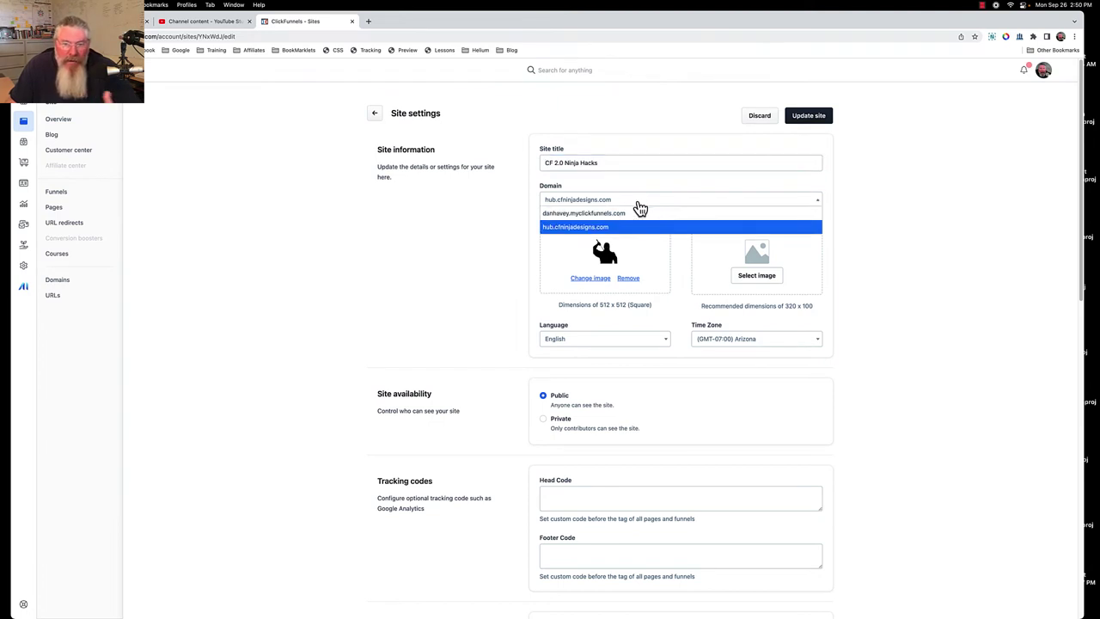
click(639, 205)
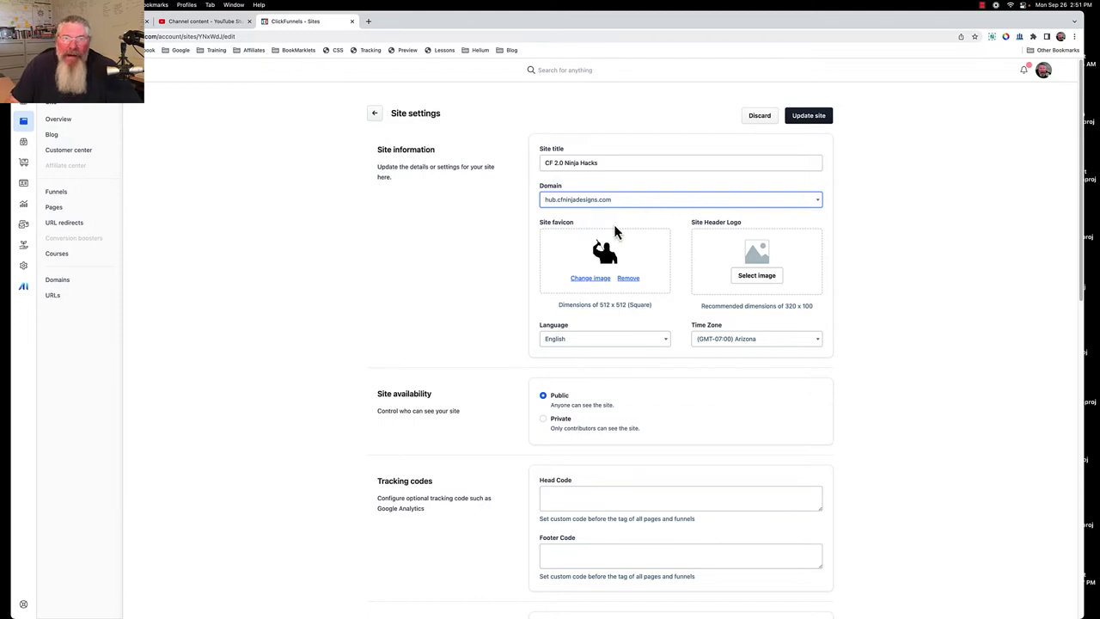
click(368, 22)
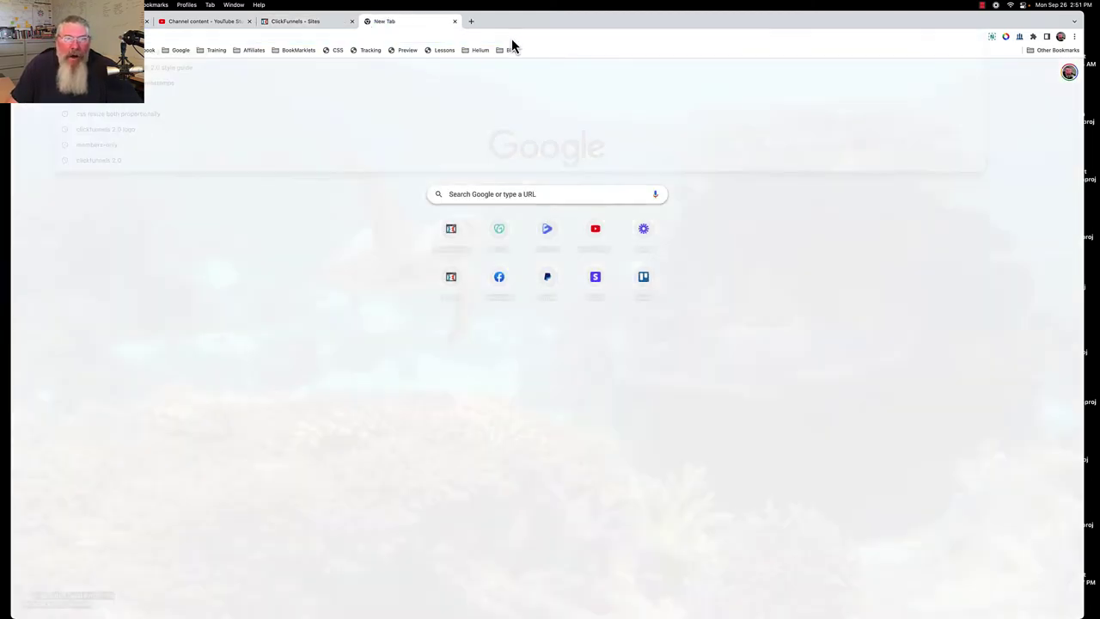
click(511, 38)
text(resize)
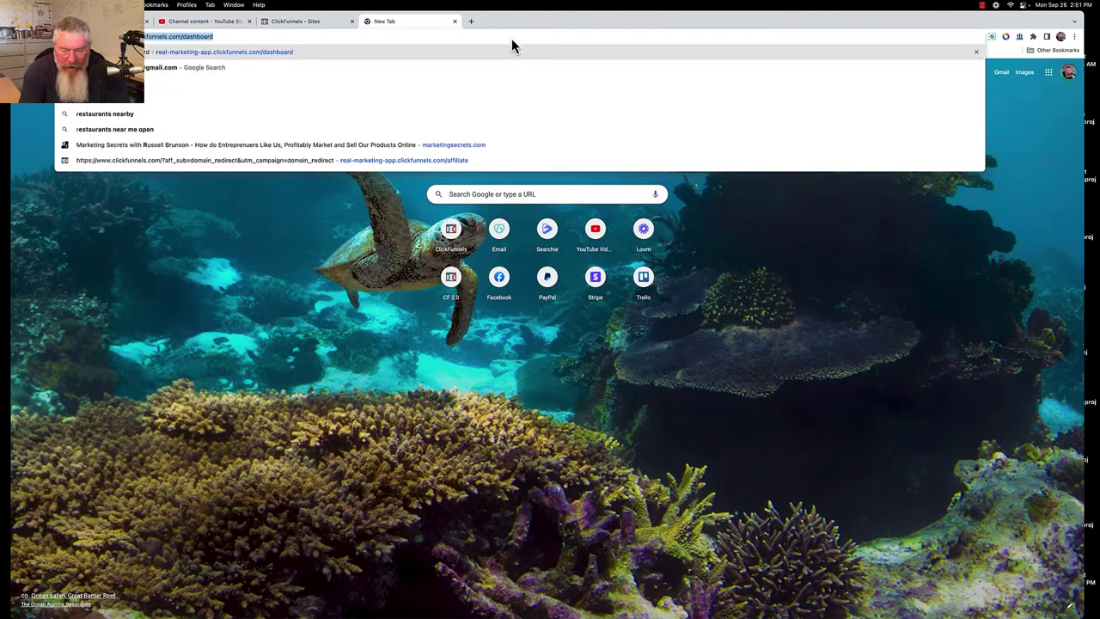
text( image)
key(Return)
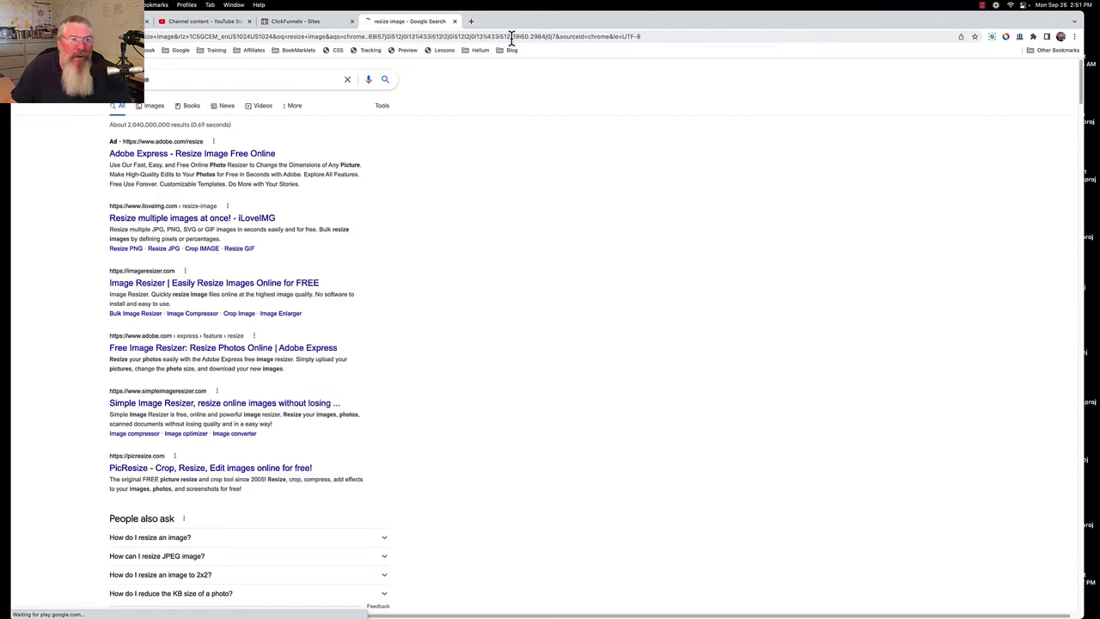
click(167, 272)
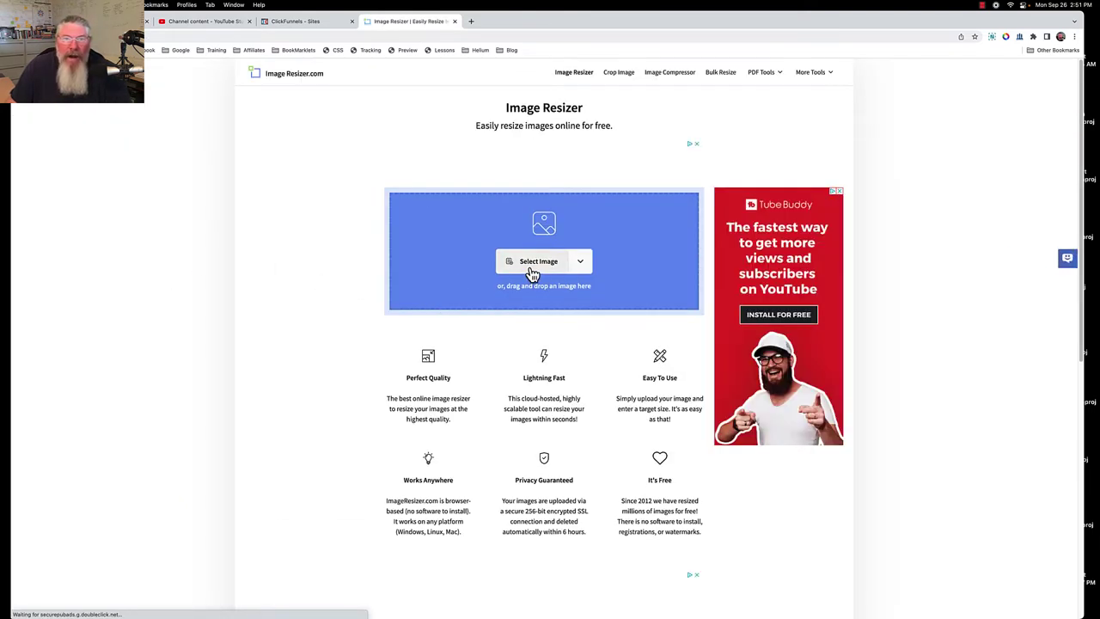
click(454, 20)
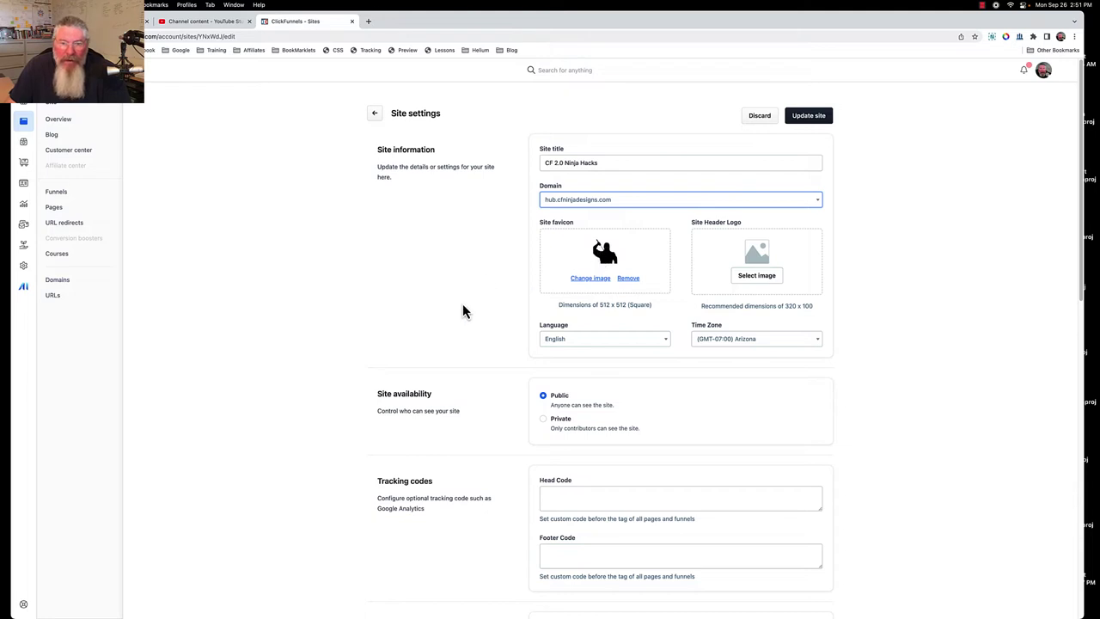
scroll(462, 311, down, 2)
scroll(461, 312, down, 1)
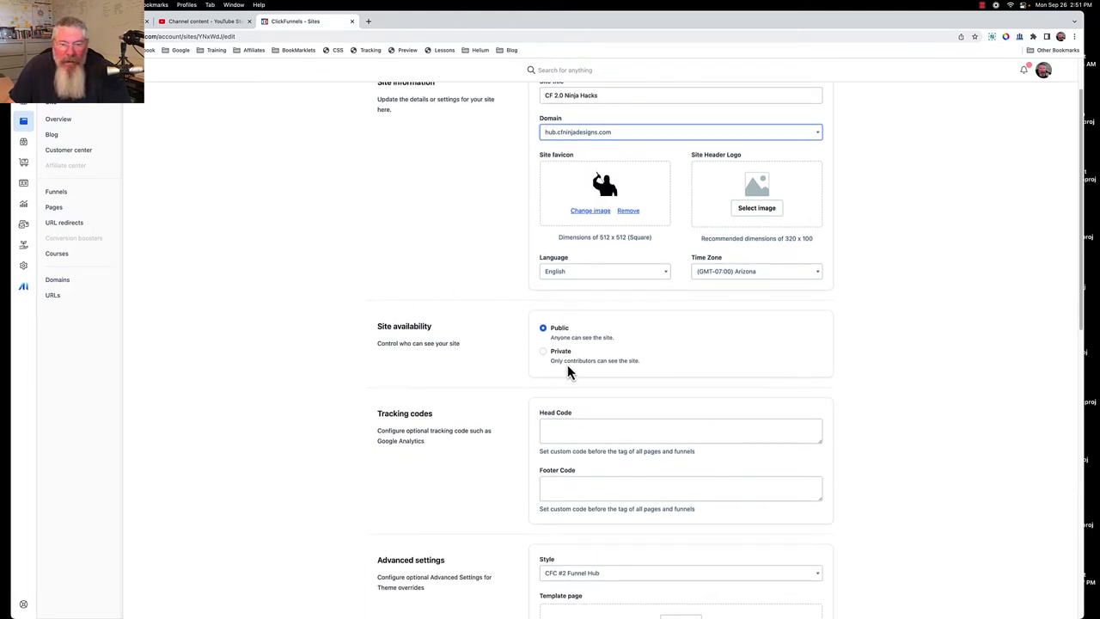
scroll(567, 364, down, 5)
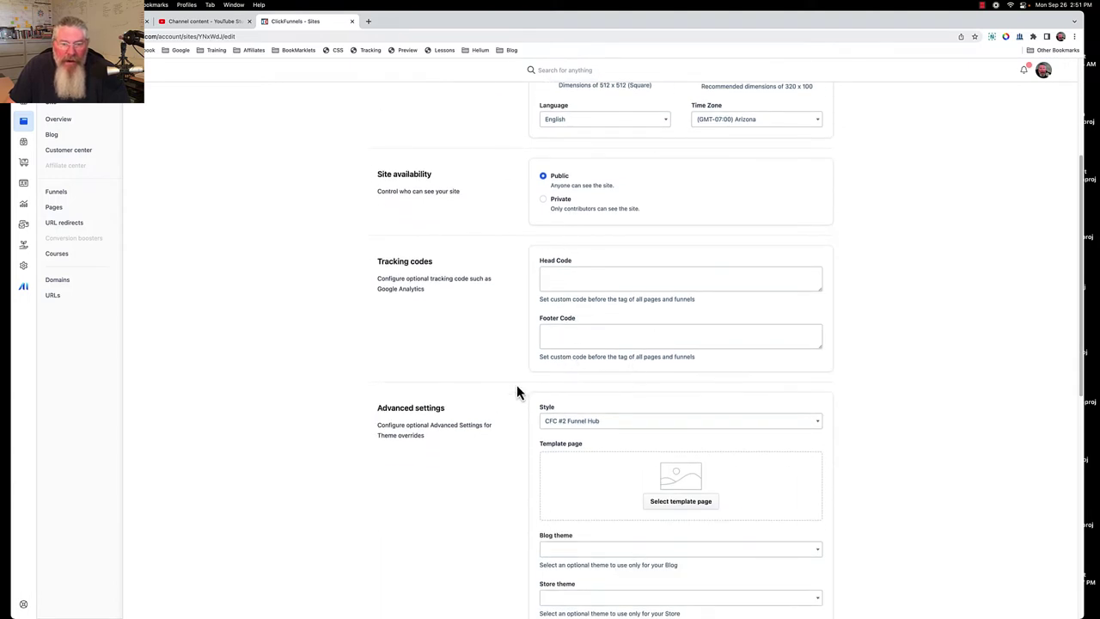
scroll(436, 387, down, 6)
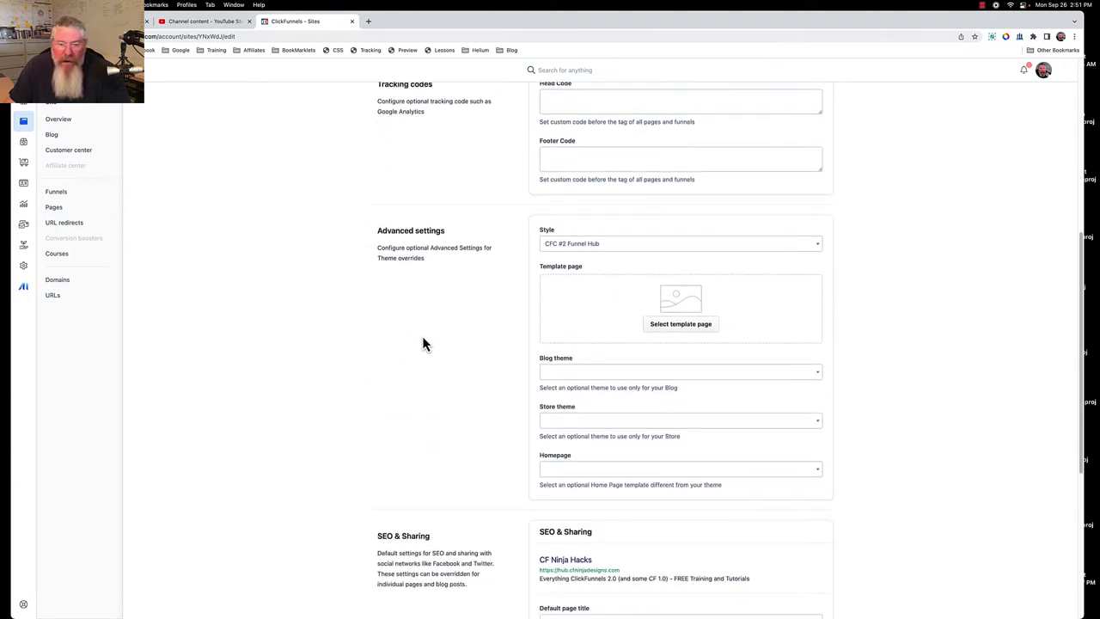
scroll(404, 371, down, 2)
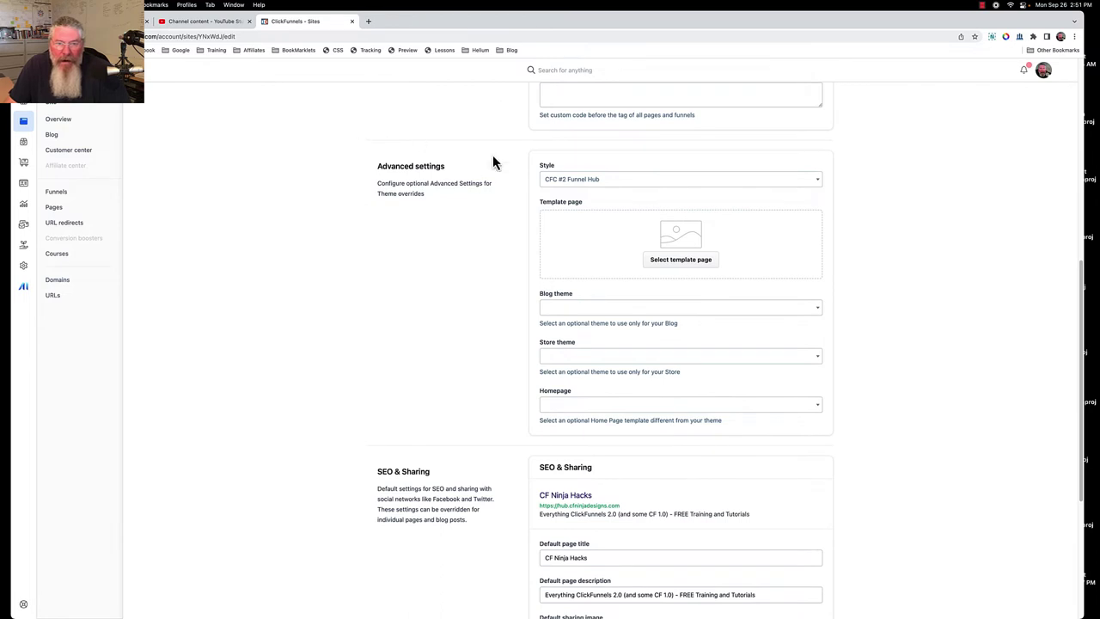
scroll(390, 380, down, 4)
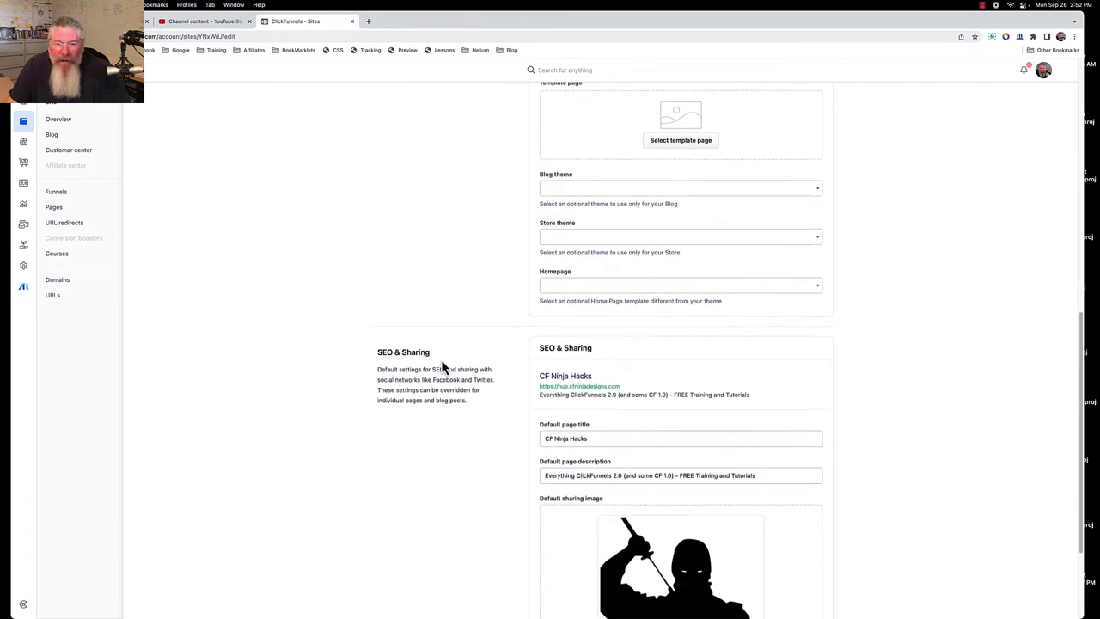
scroll(421, 359, down, 5)
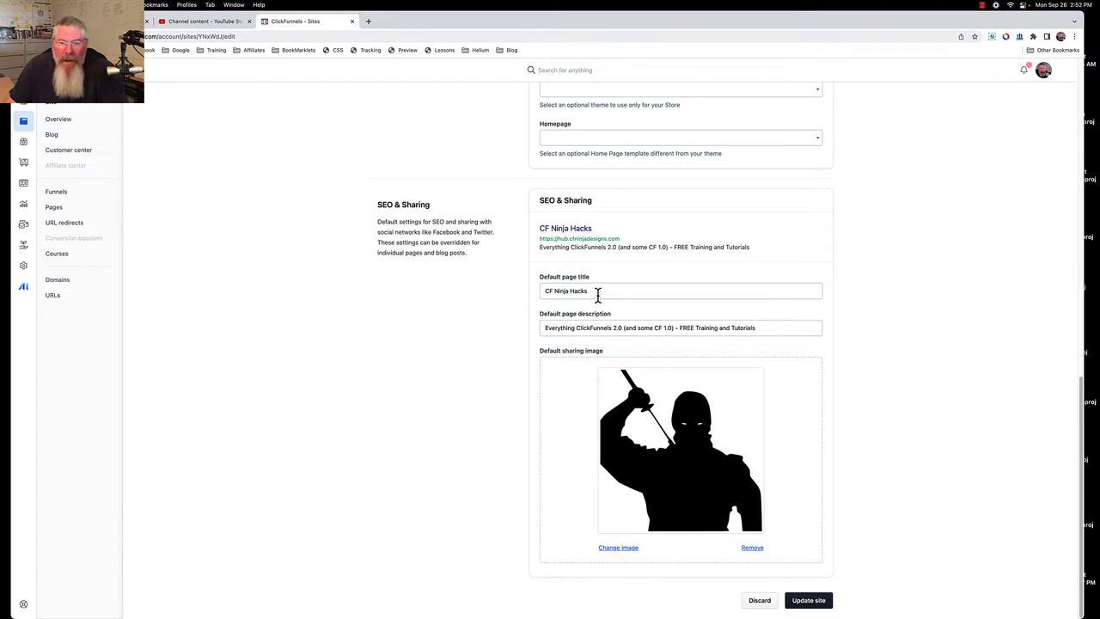
drag(595, 292, 686, 337)
drag(601, 291, 509, 295)
drag(545, 328, 717, 327)
click(496, 370)
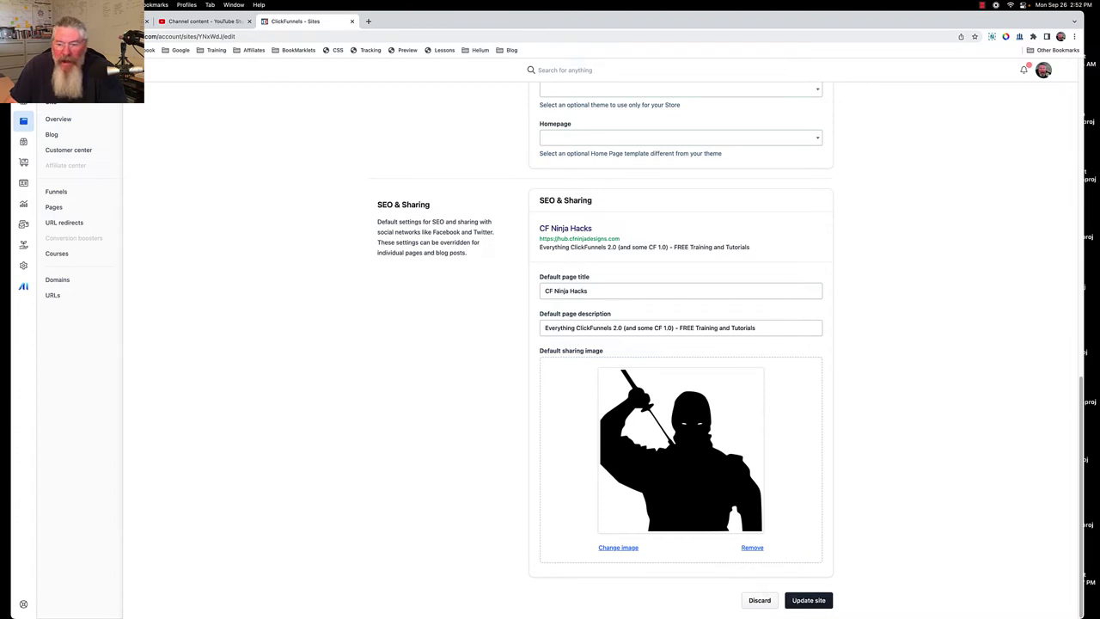
Step: Go to the site's Pages list and open the Demo Test Page settings
scroll(368, 322, up, 1)
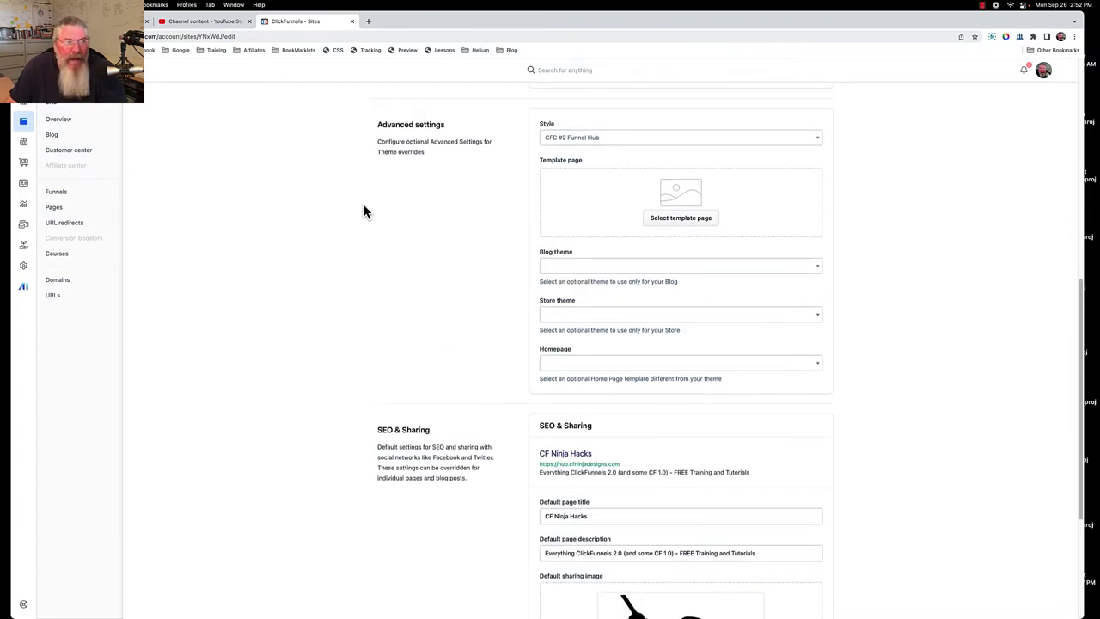
click(57, 208)
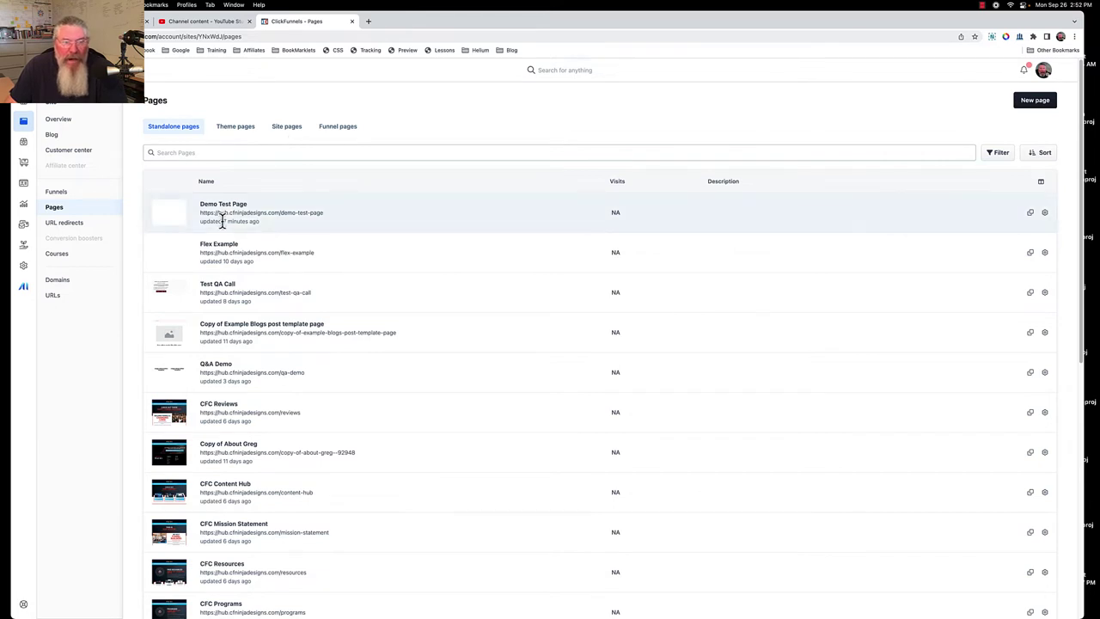
click(1045, 215)
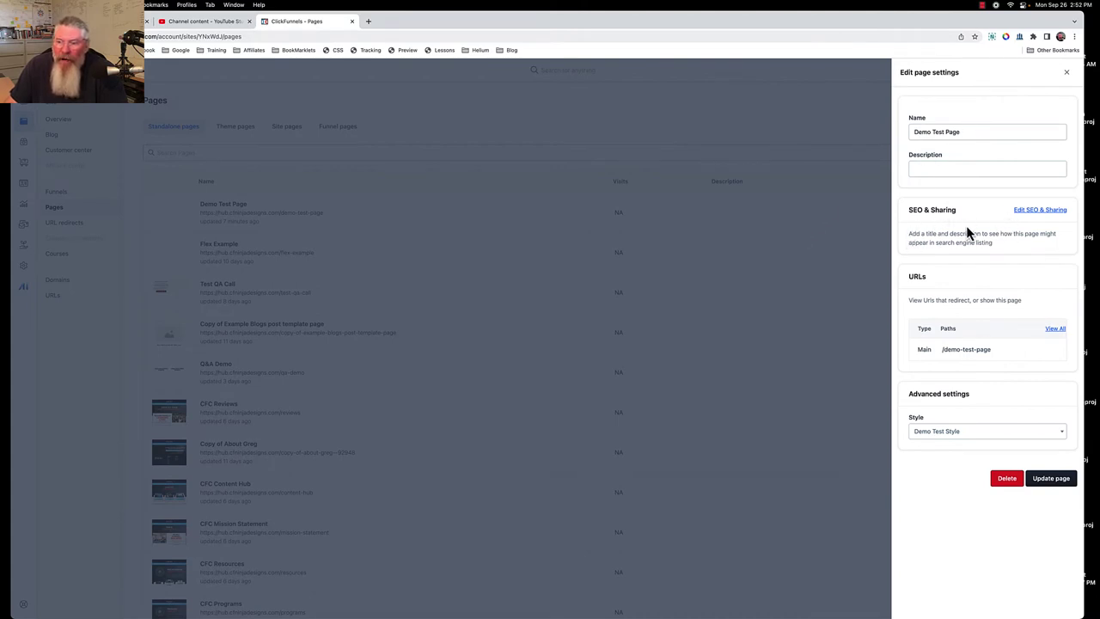
Step: Give Demo Test Page the SEO title 'Ninja Hackers Demo Page' and the saved super-cool description
click(1022, 212)
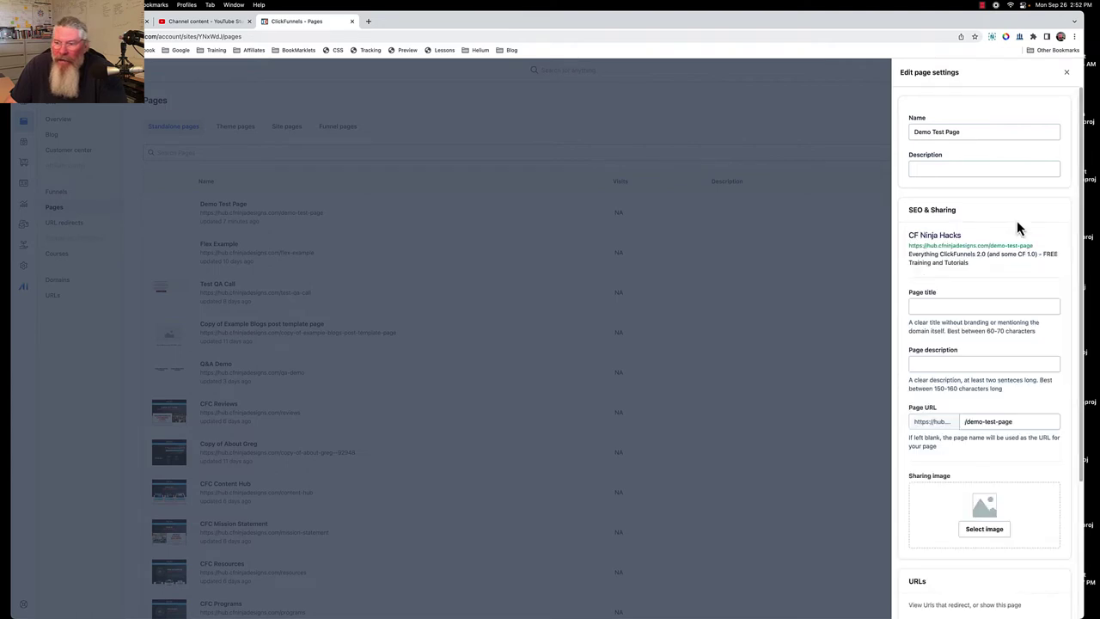
click(958, 307)
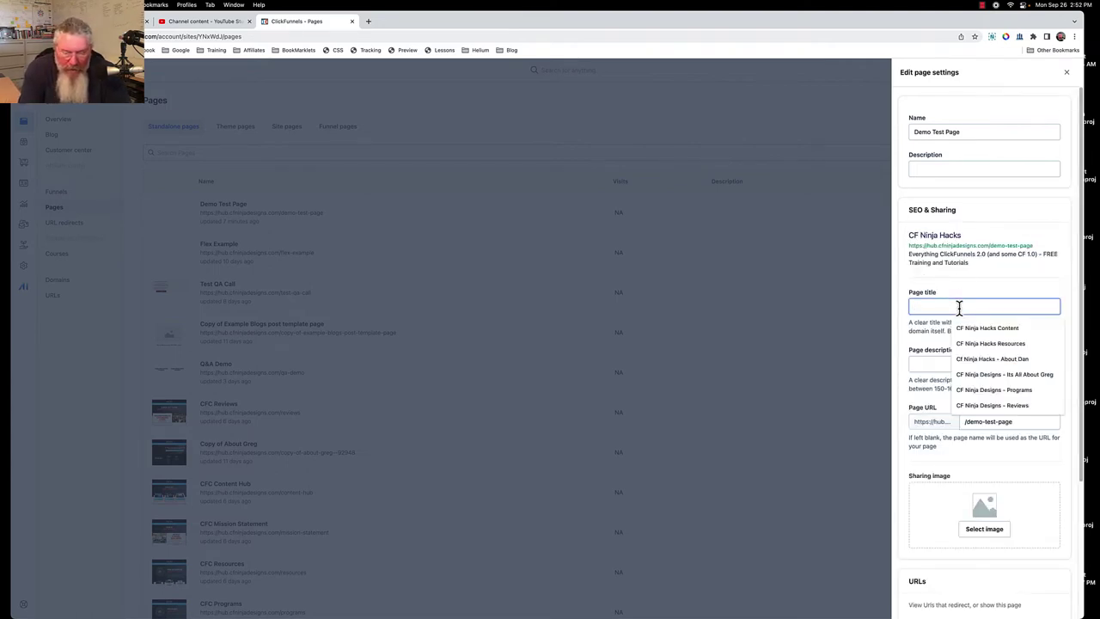
text(Nina)
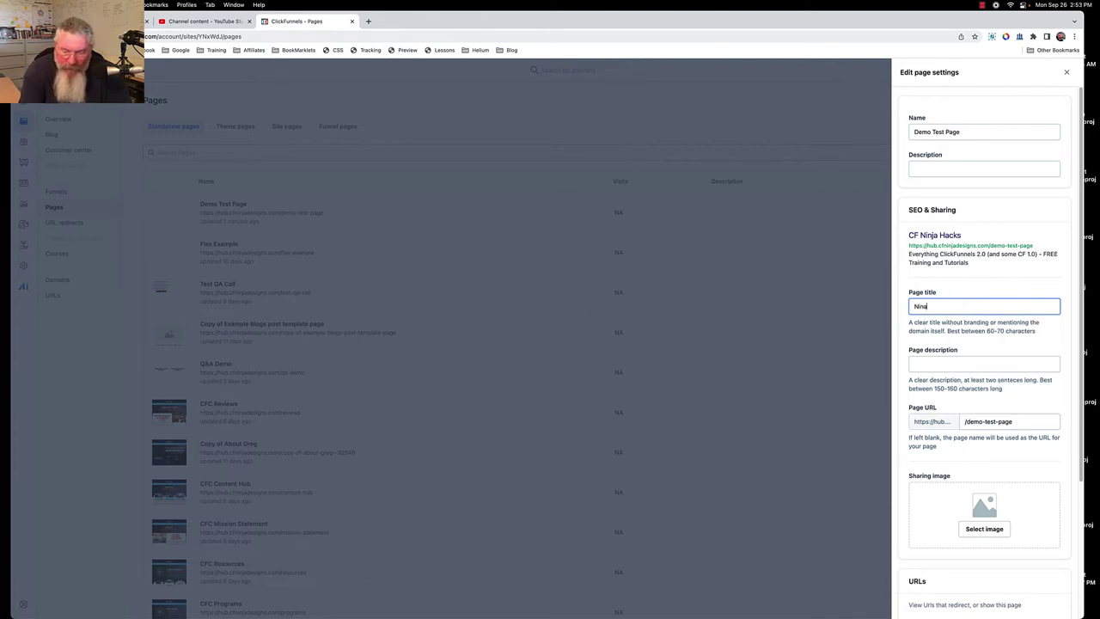
key(BackSpace)
text(ja Hackers D)
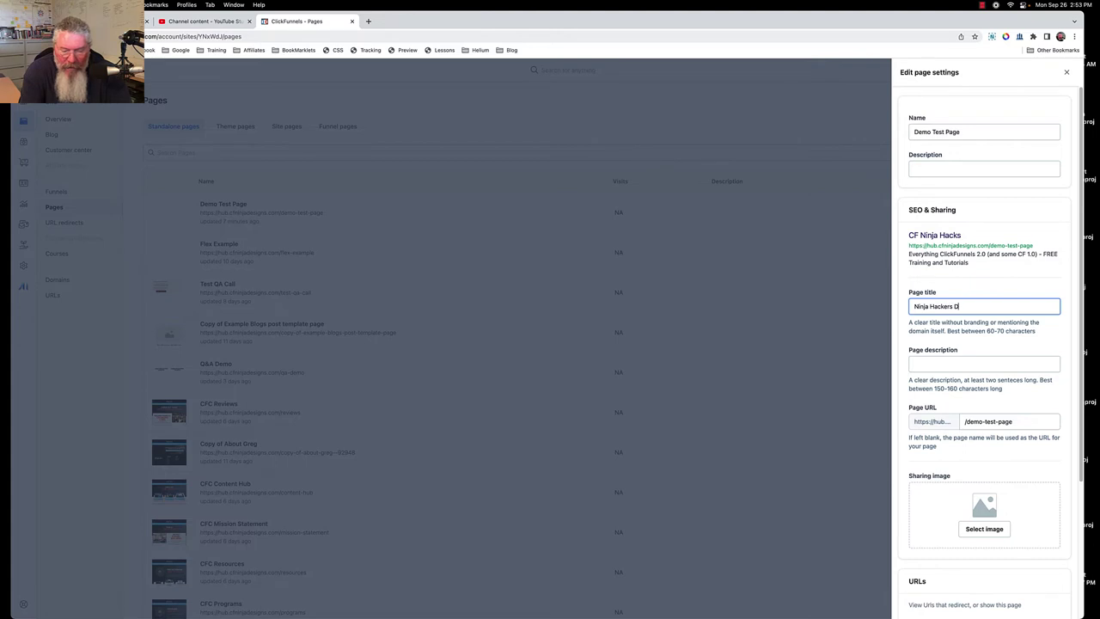
text(emo Page)
key(Tab)
text(Thi s)
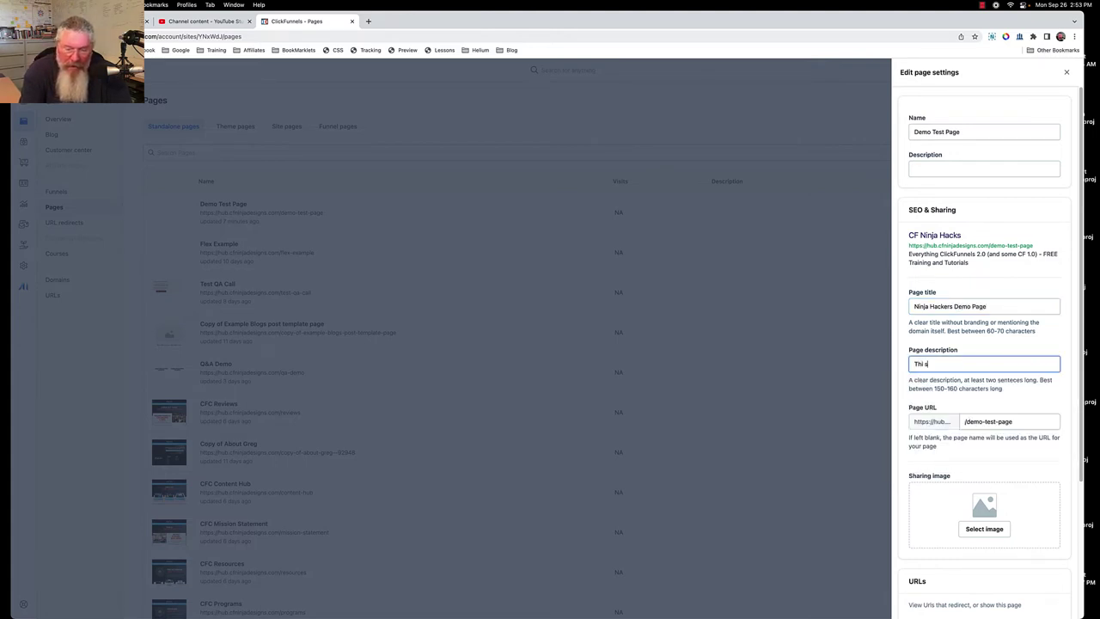
text(s is my)
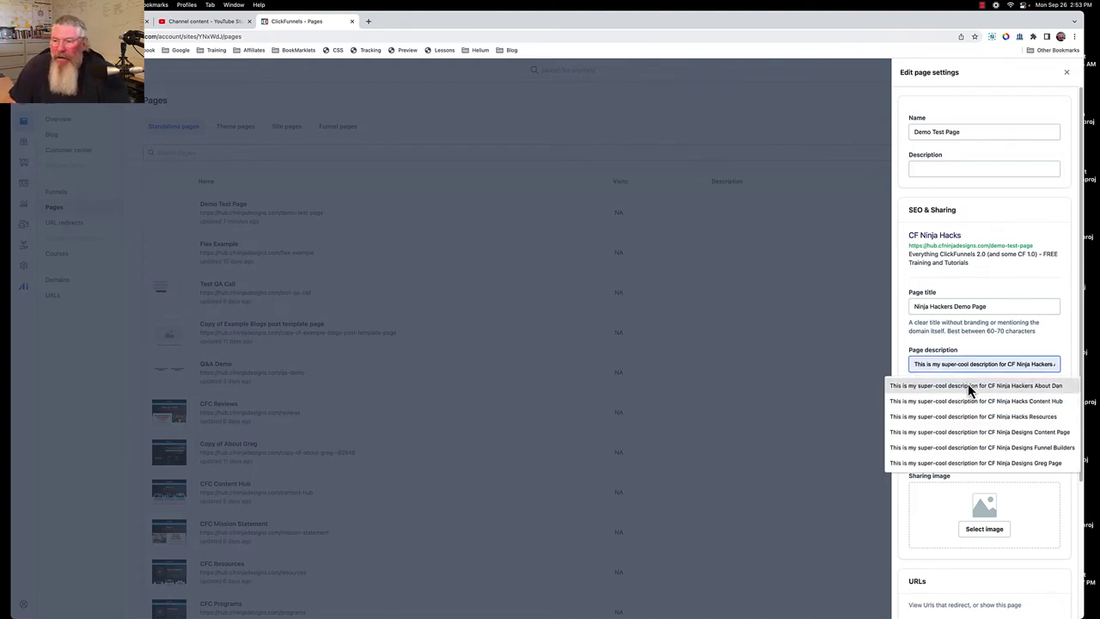
click(967, 383)
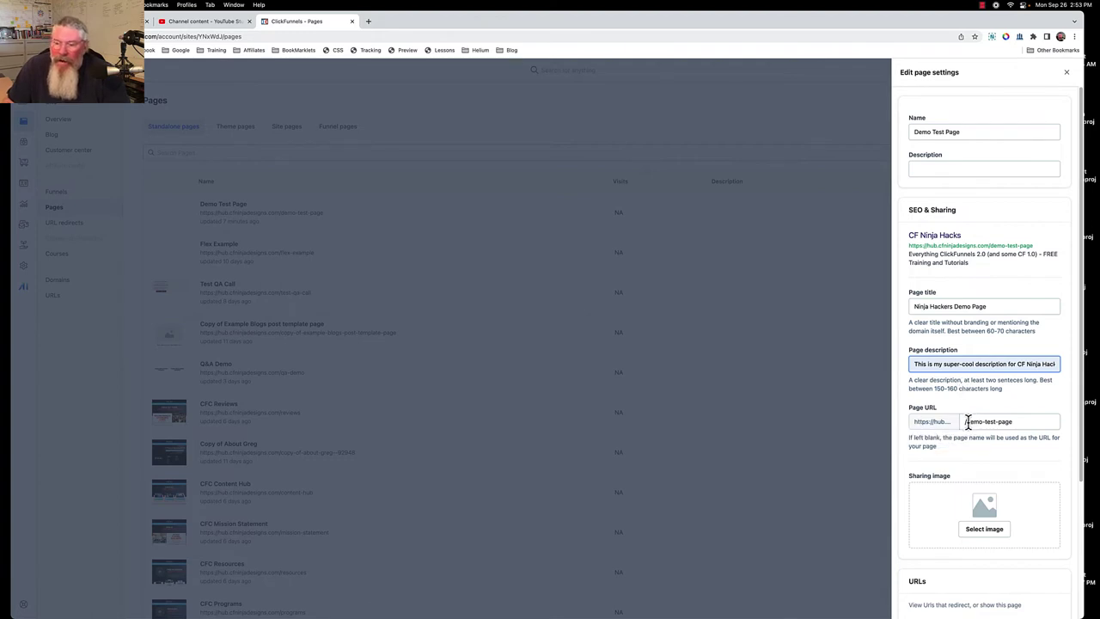
Step: Change the Page URL from /demo-test-page to /nh-demo and save
triple_click(967, 421)
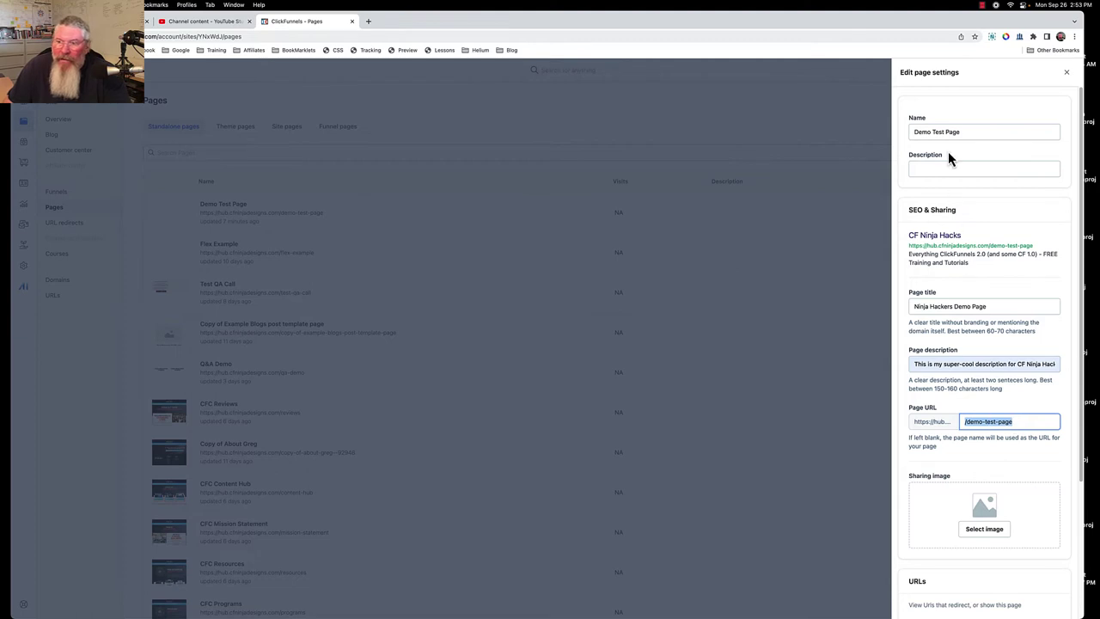
drag(915, 132, 987, 131)
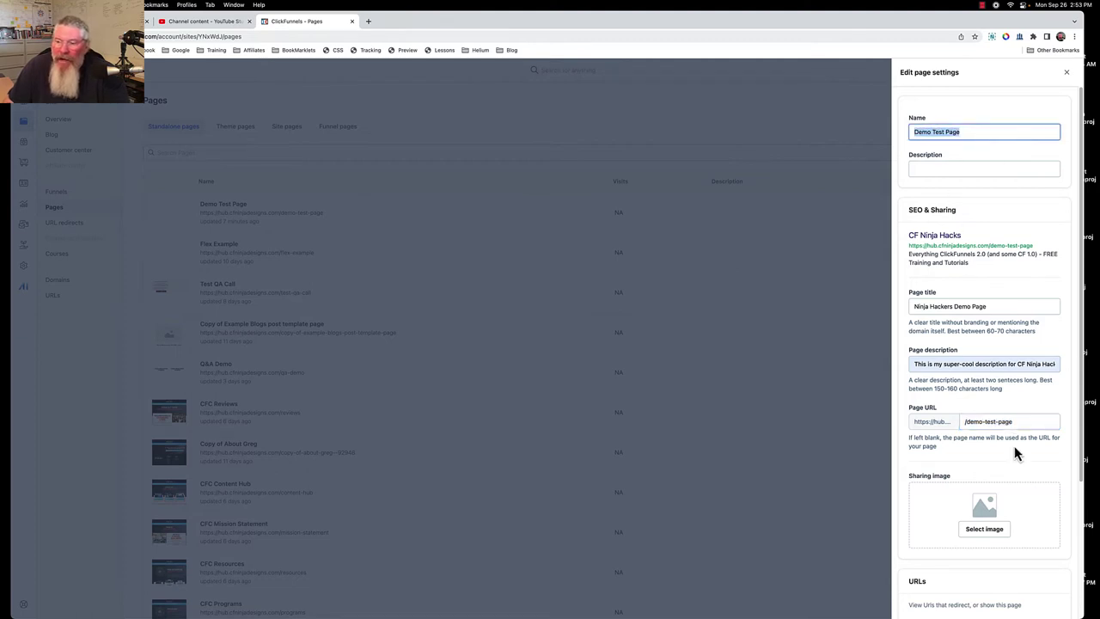
click(968, 421)
drag(964, 421, 1038, 421)
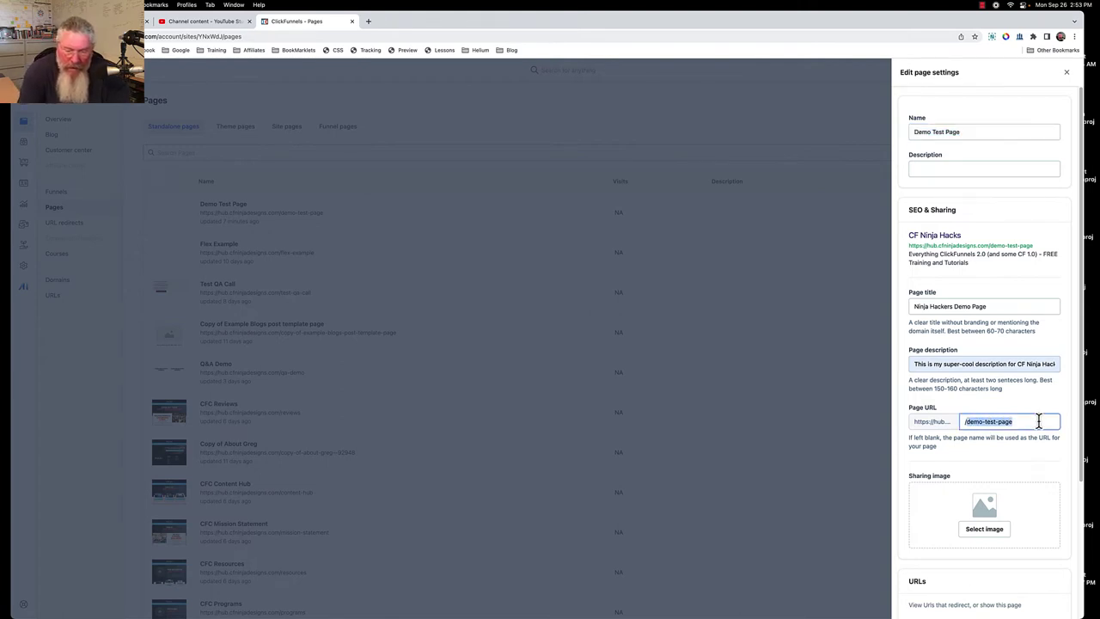
text(/nh-demo)
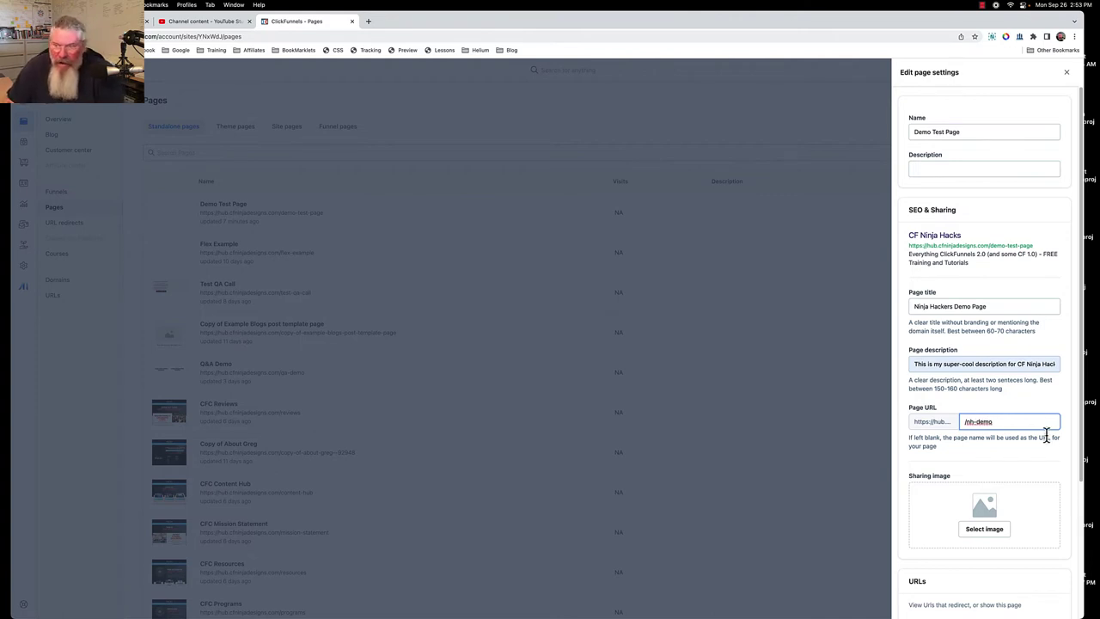
key(Return)
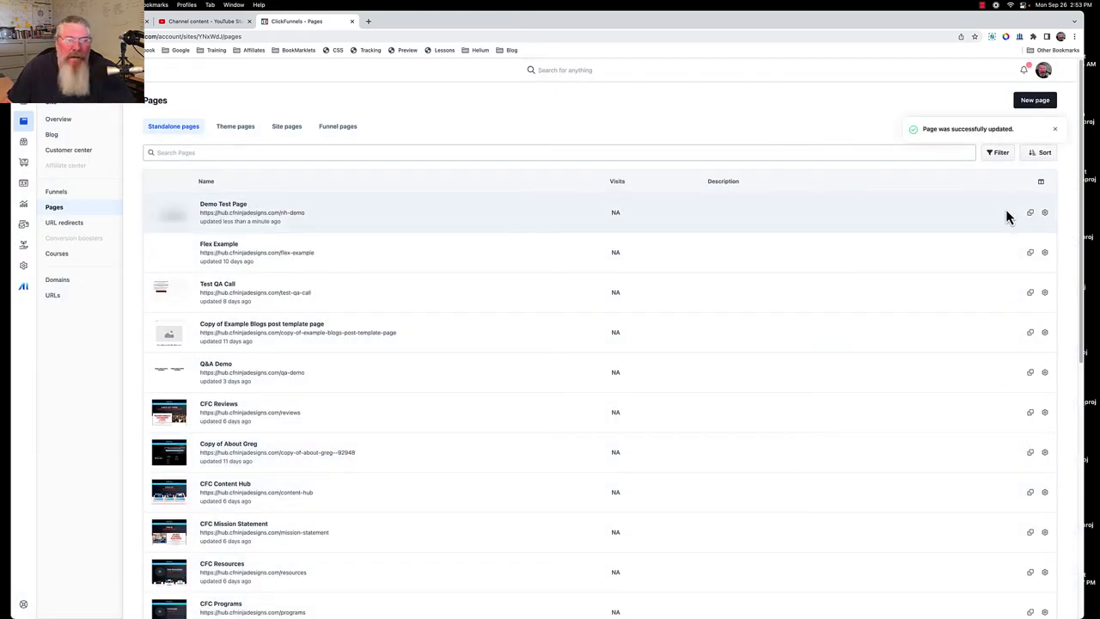
Step: Pick the dark dog photo from the library as Demo Test Page's sharing image, then close settings
click(1044, 213)
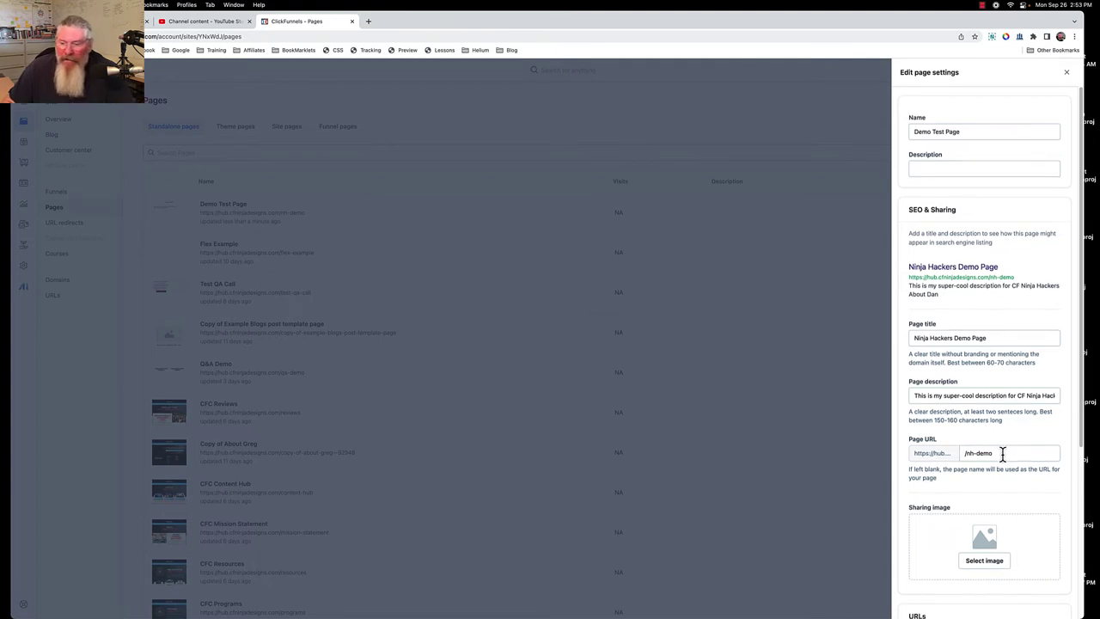
scroll(1002, 453, down, 3)
click(991, 474)
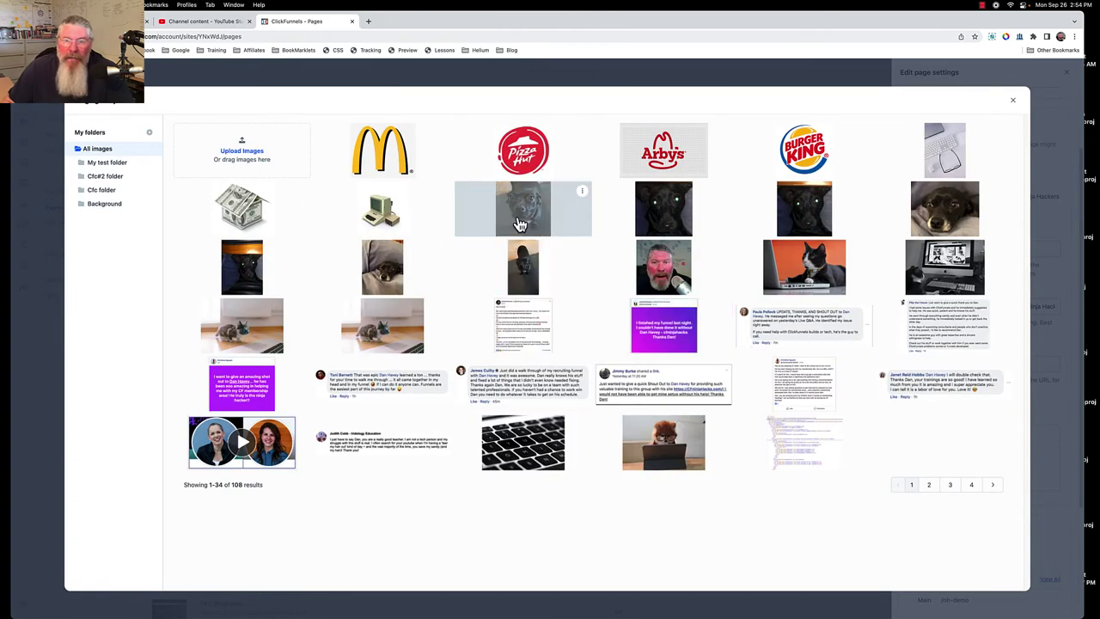
click(650, 221)
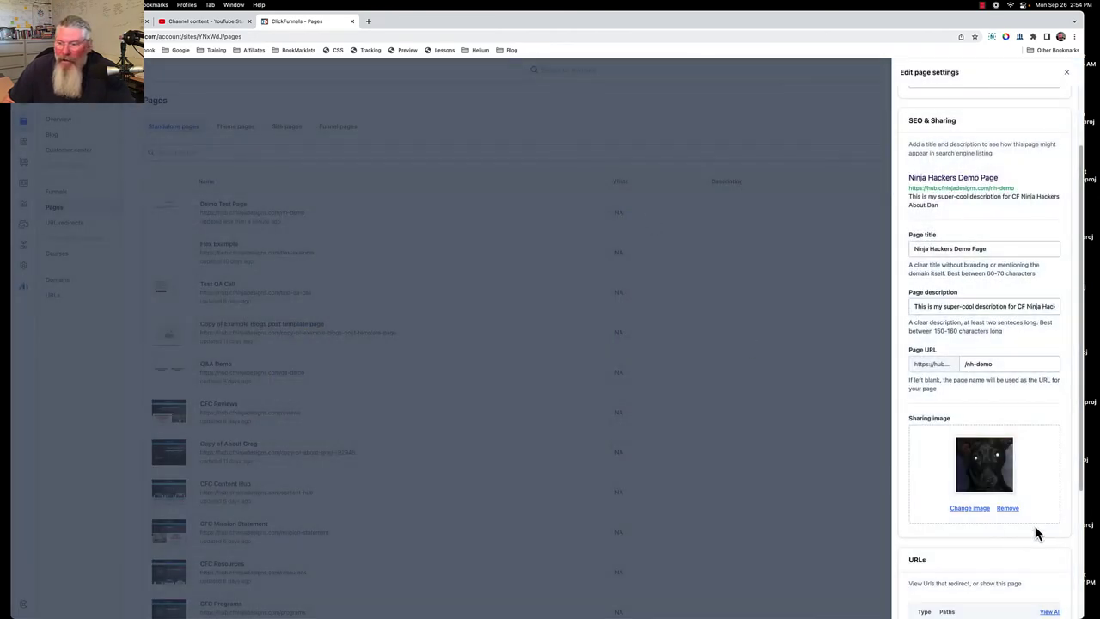
scroll(1037, 483, down, 2)
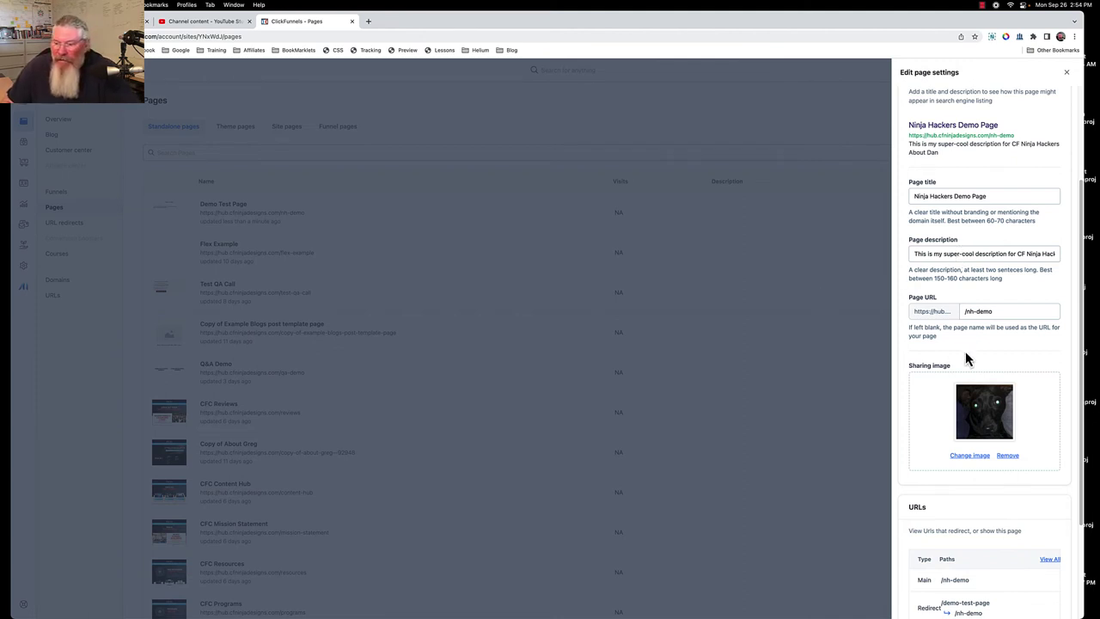
scroll(934, 375, down, 5)
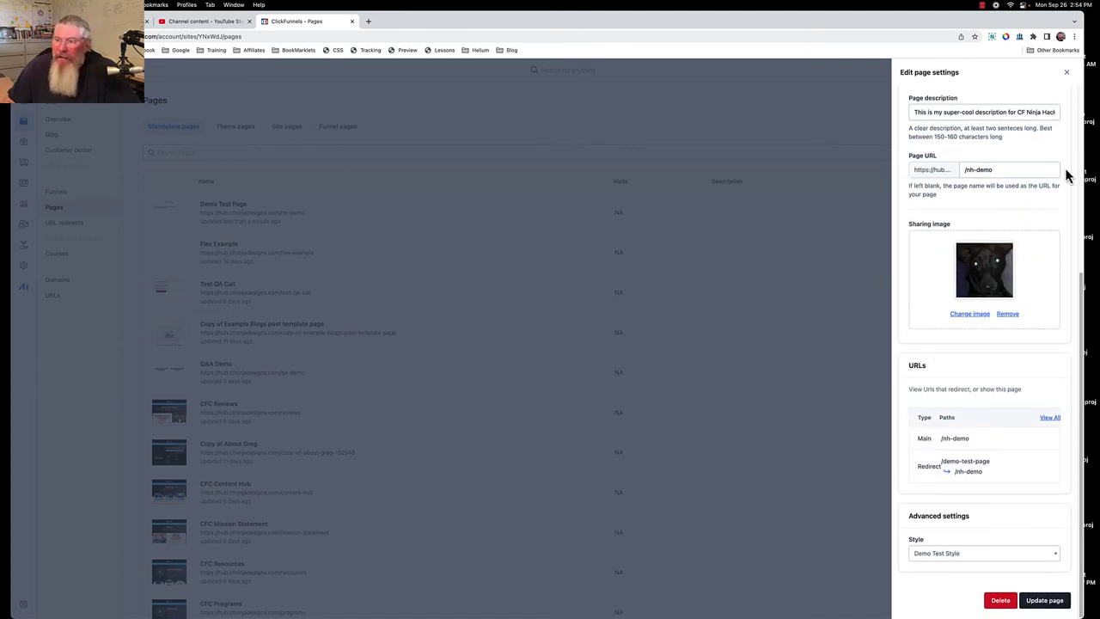
click(1066, 72)
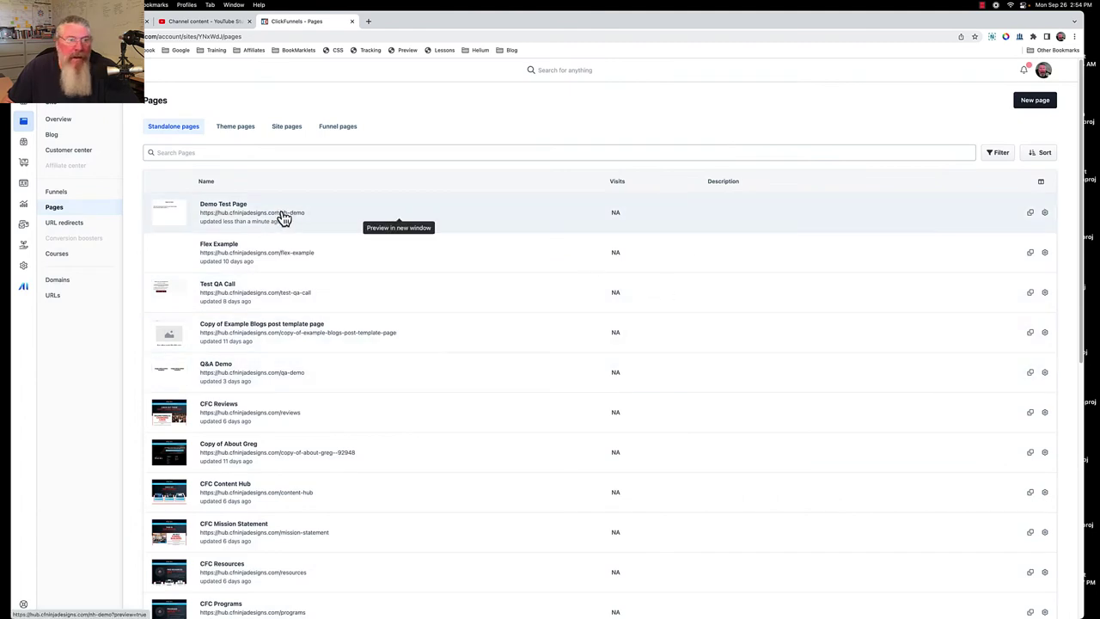
Step: On the Site pages tab, review About Dan's existing SEO and sharing settings, then close them
click(287, 128)
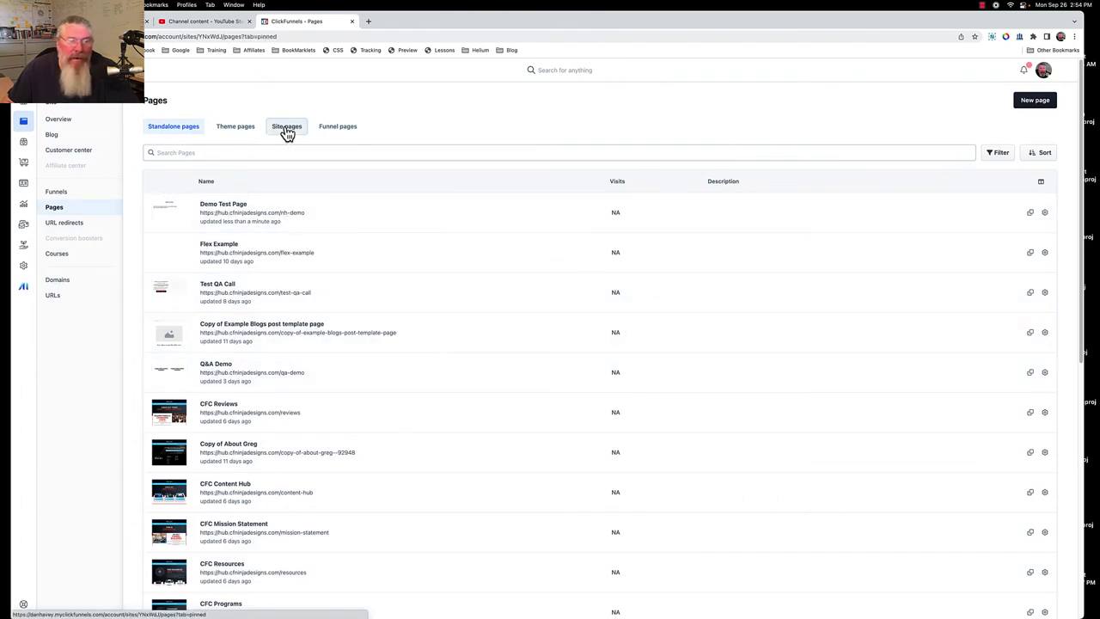
click(1045, 214)
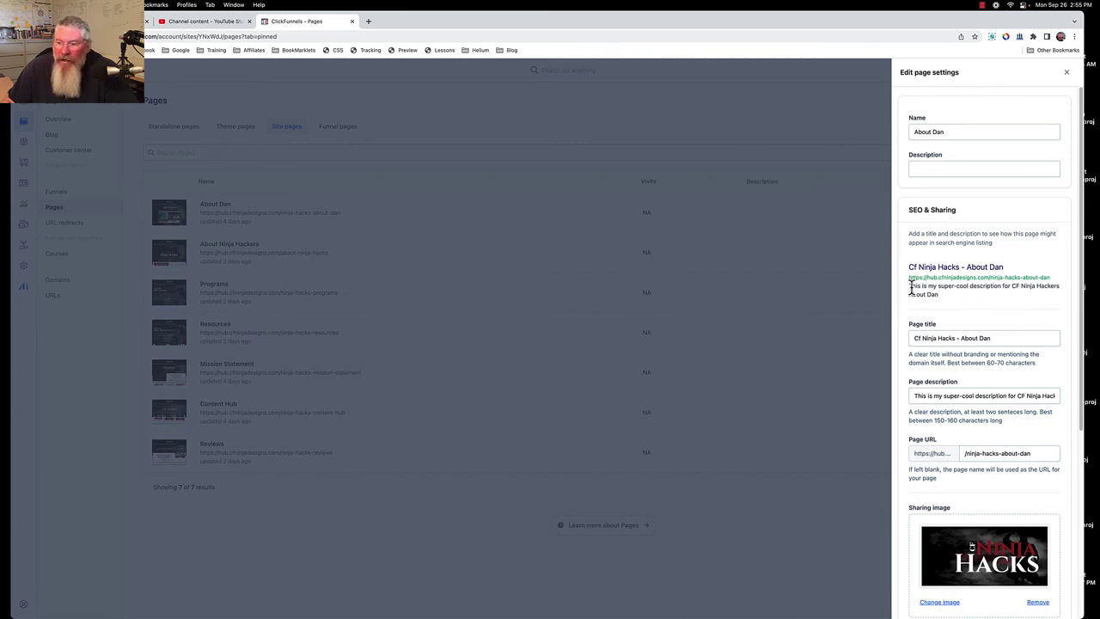
click(1066, 72)
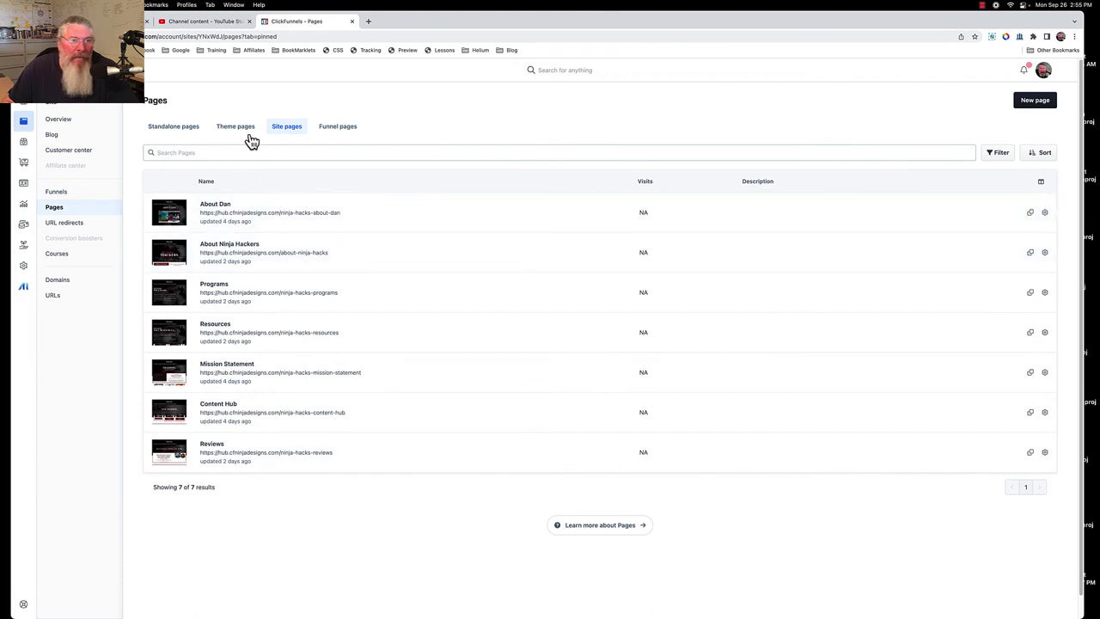
Step: On the Funnel pages tab, confirm test 828sdf's SEO title, description and image are blank
click(344, 131)
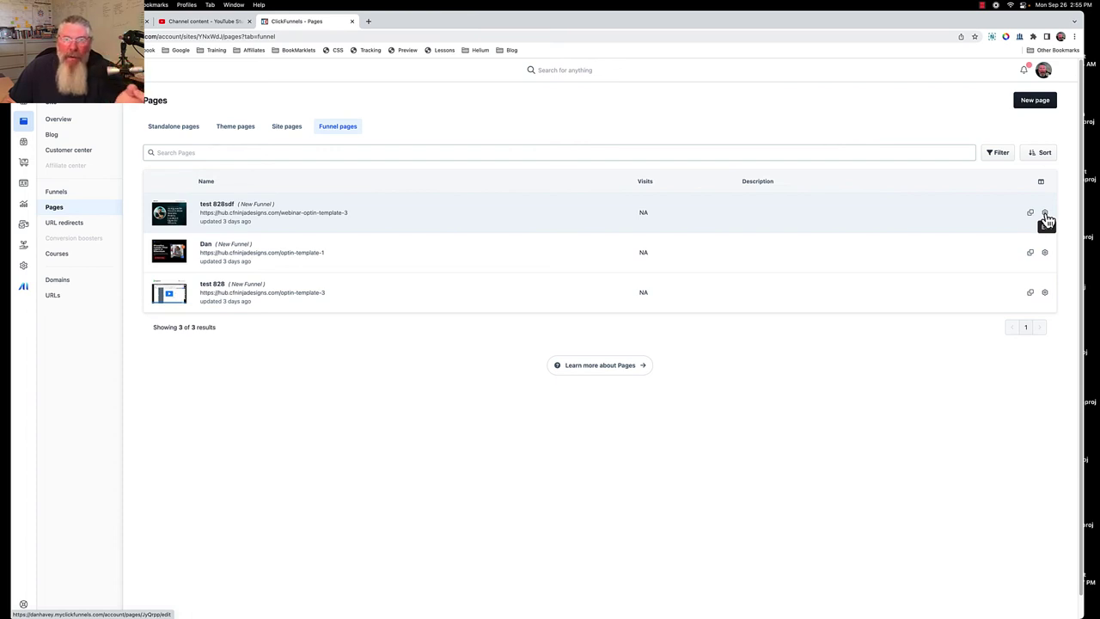
click(1045, 214)
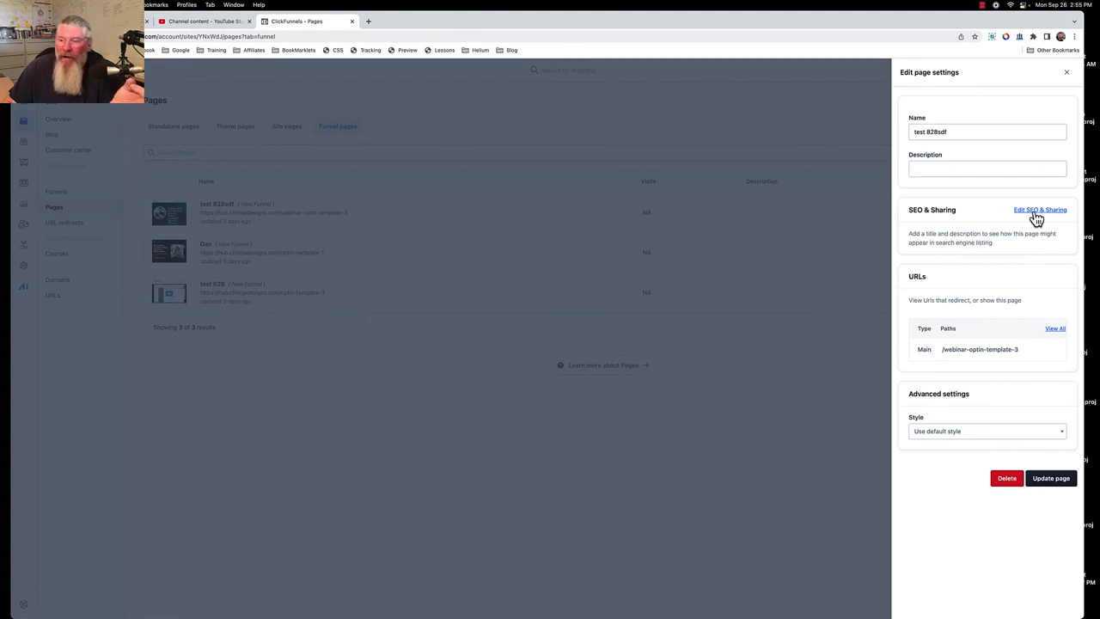
click(1037, 214)
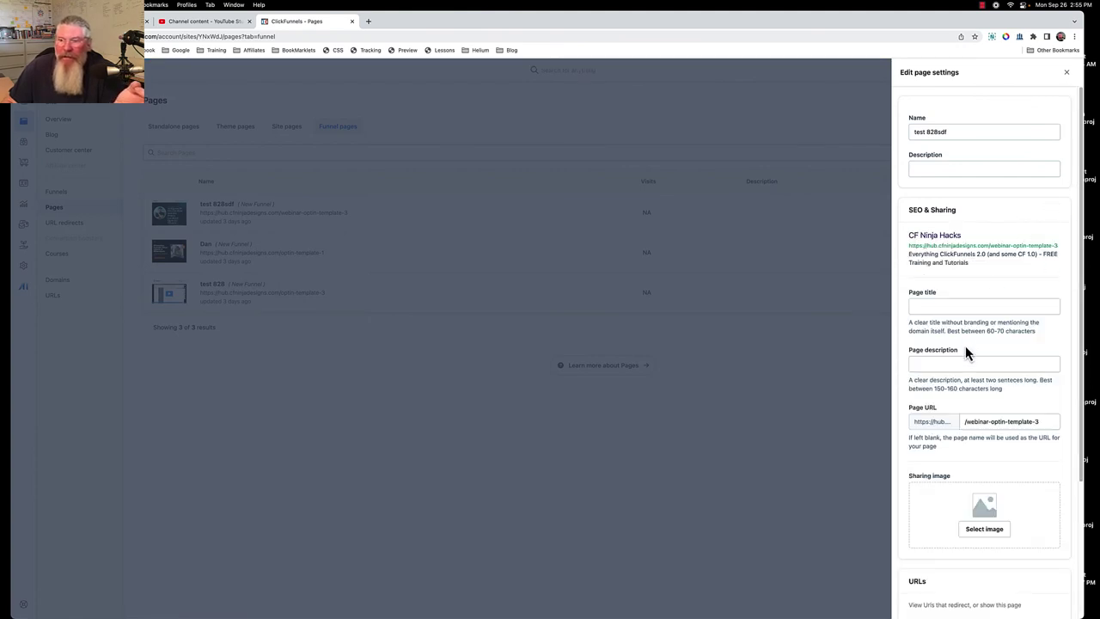
scroll(965, 350, down, 5)
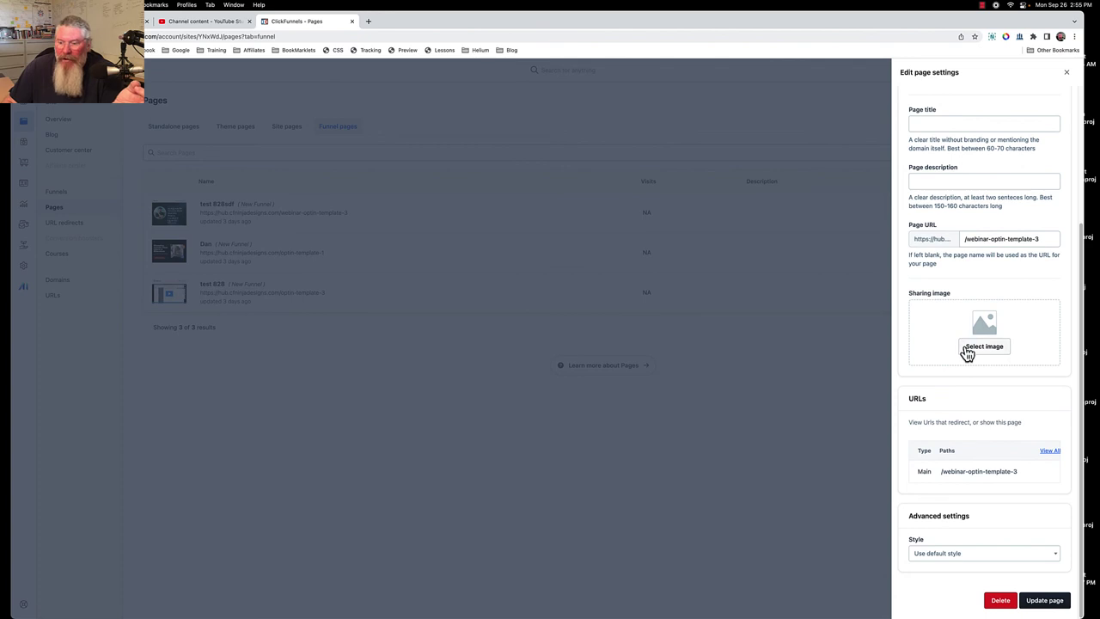
scroll(965, 351, up, 5)
click(1065, 73)
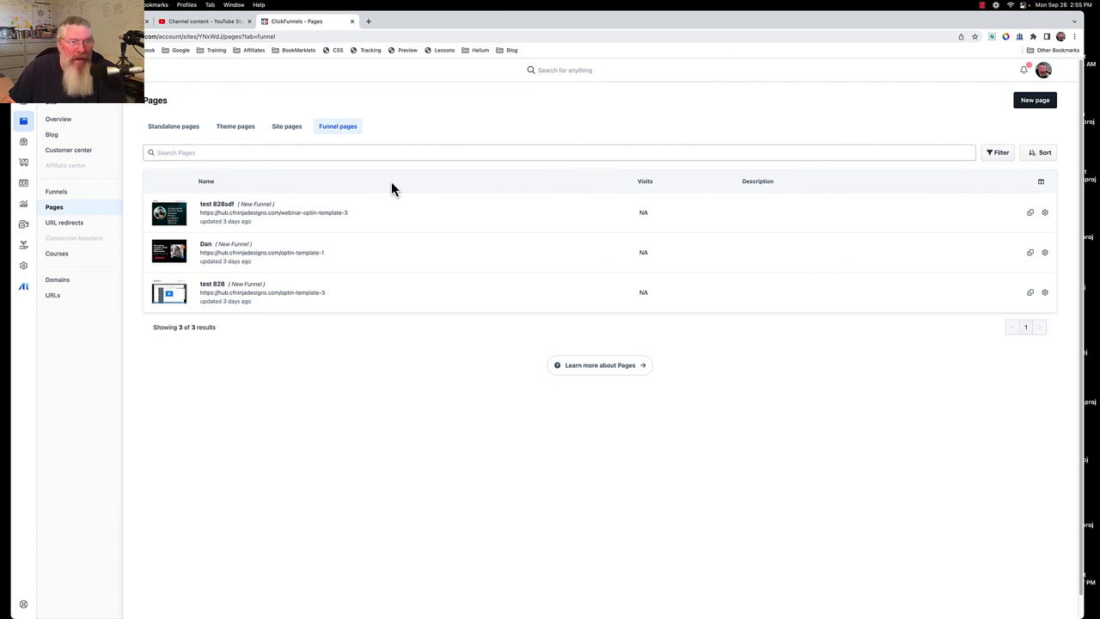
click(1023, 103)
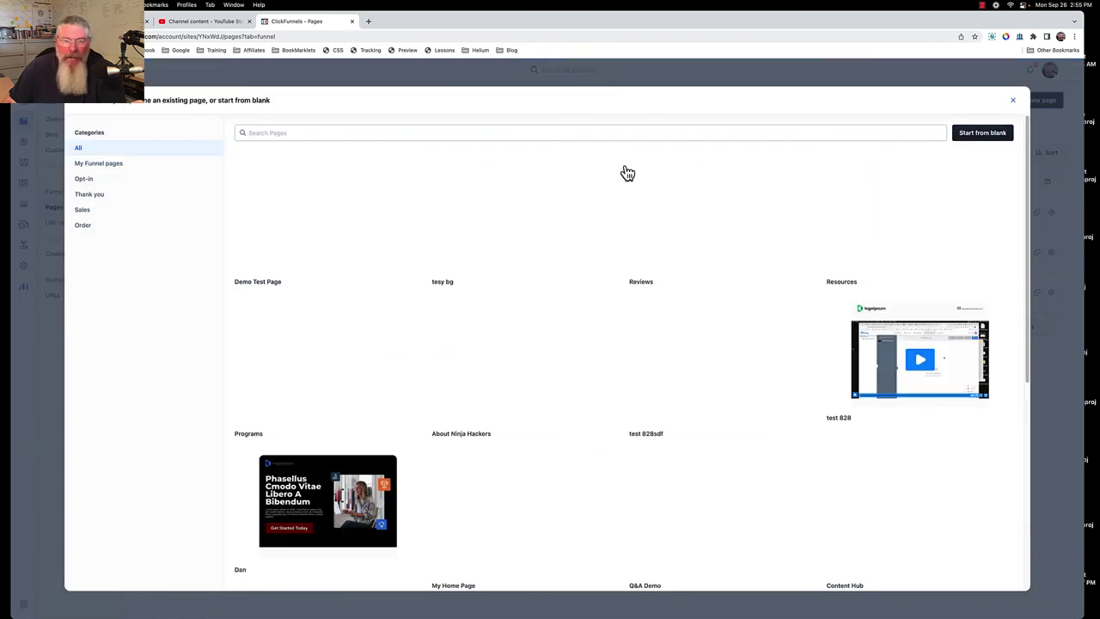
click(965, 135)
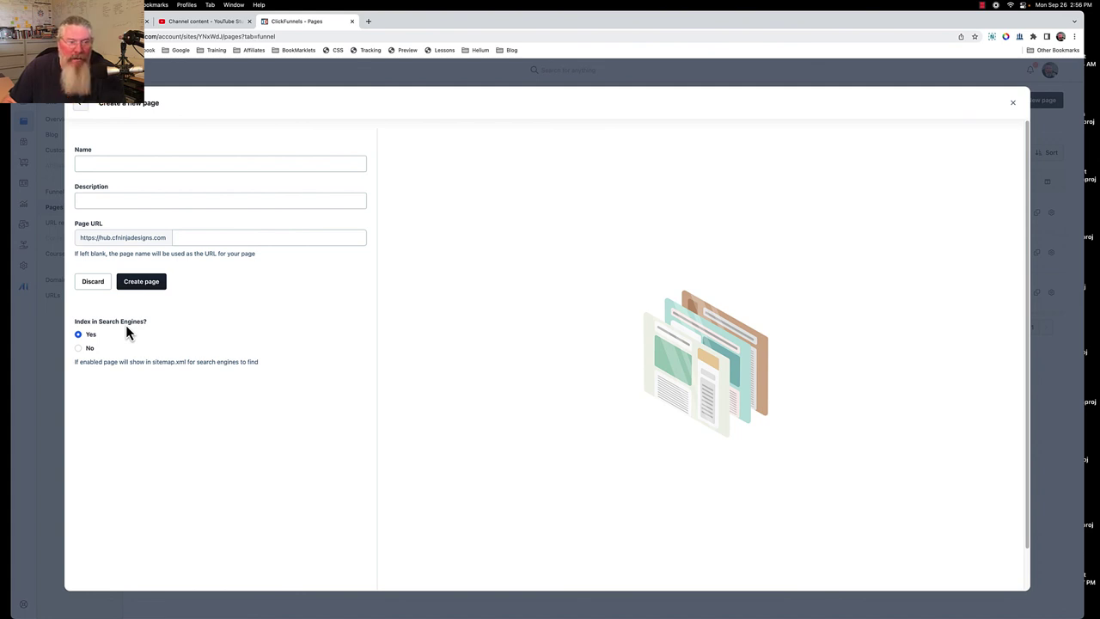
click(78, 348)
click(1013, 104)
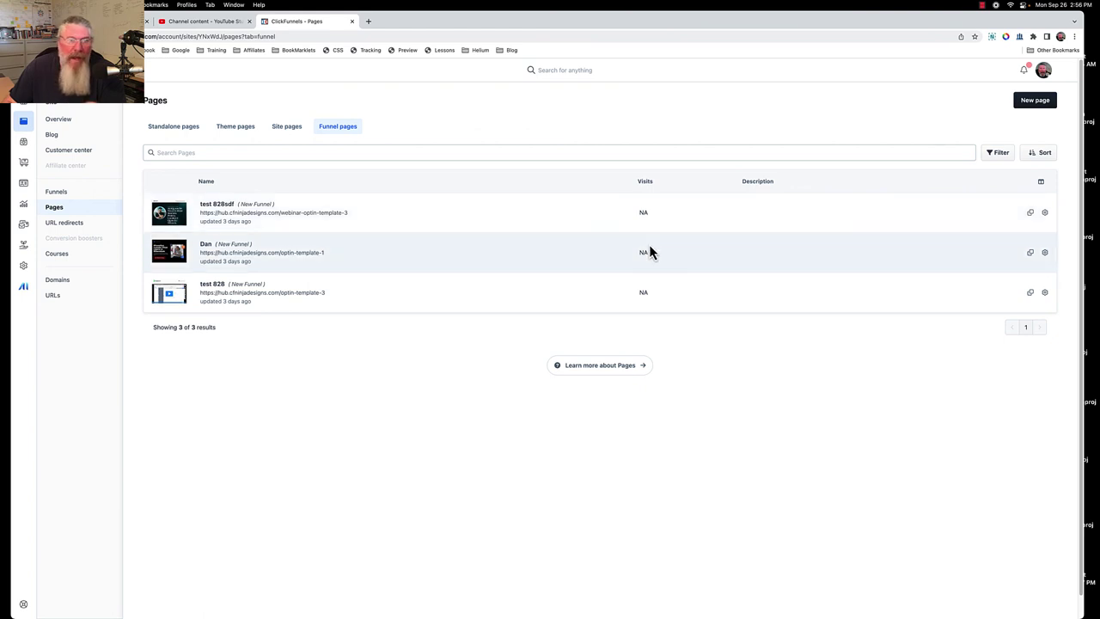
click(1044, 213)
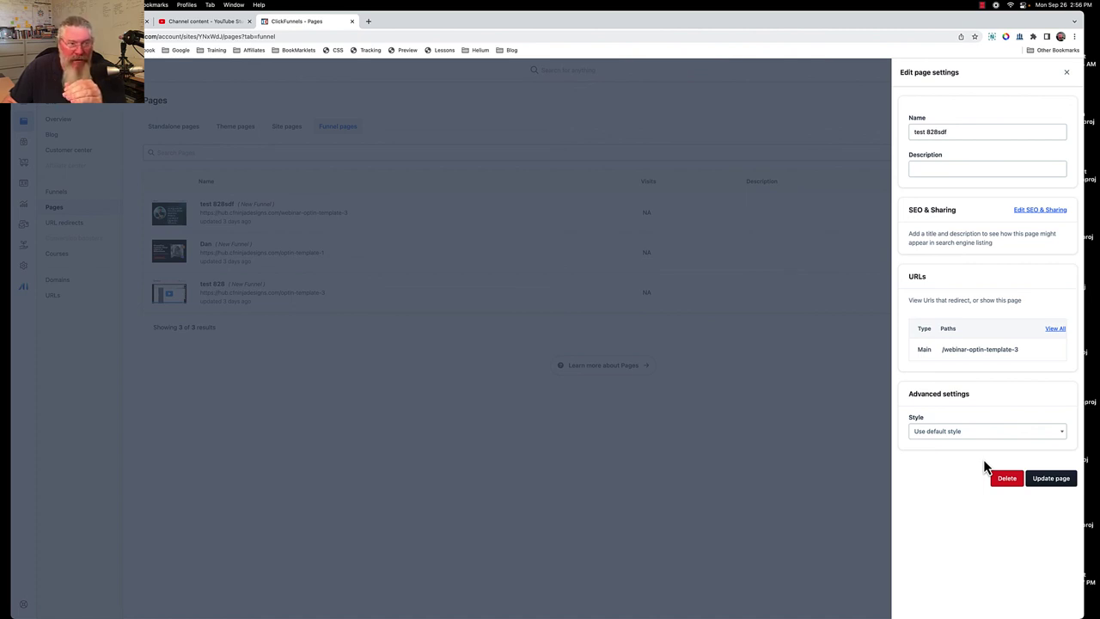
click(1066, 76)
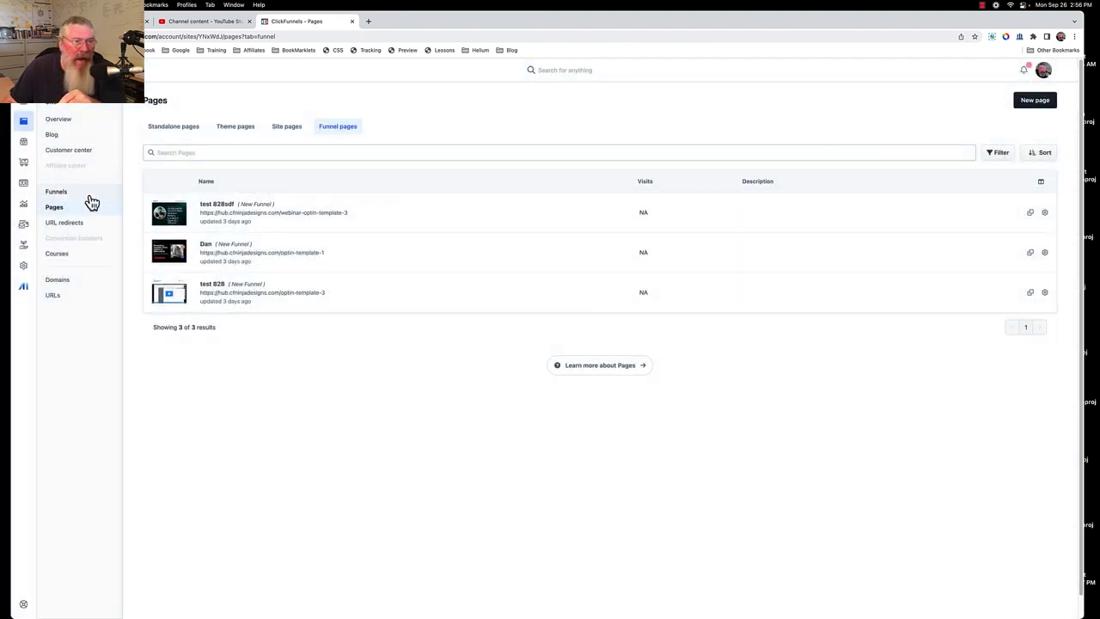